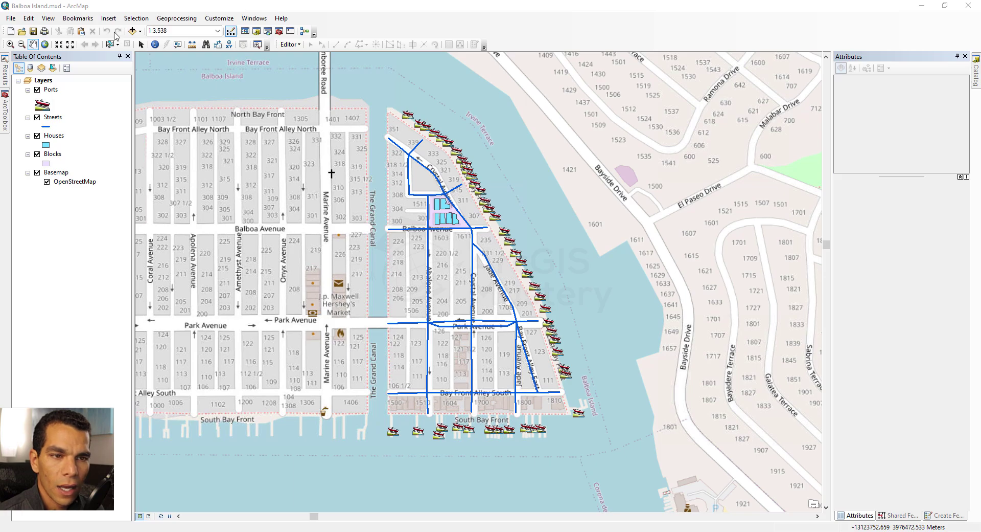
# Open the View menu for the Balboa Island map document.
pyautogui.click(49, 19)
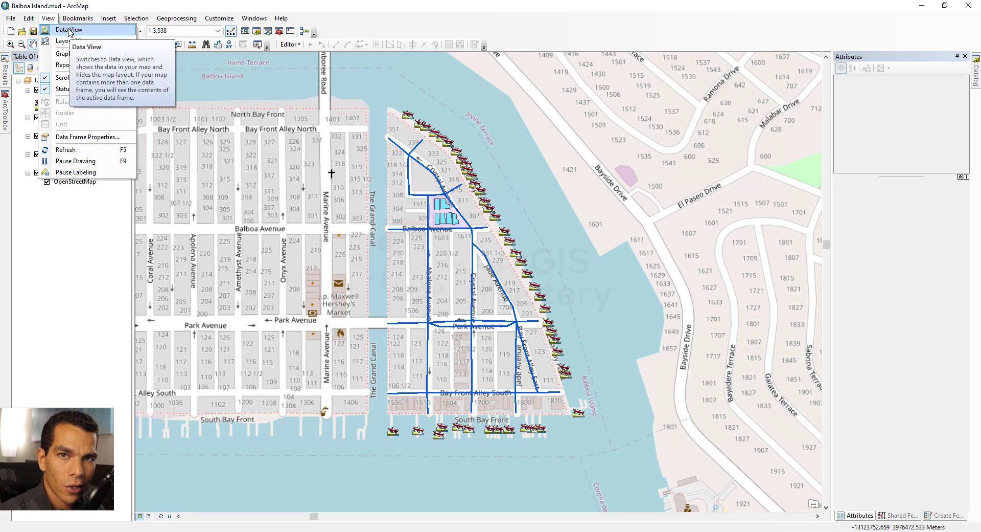
# Switch the Balboa Island map to Layout View, toggling to Data View and back.
pyautogui.click(71, 40)
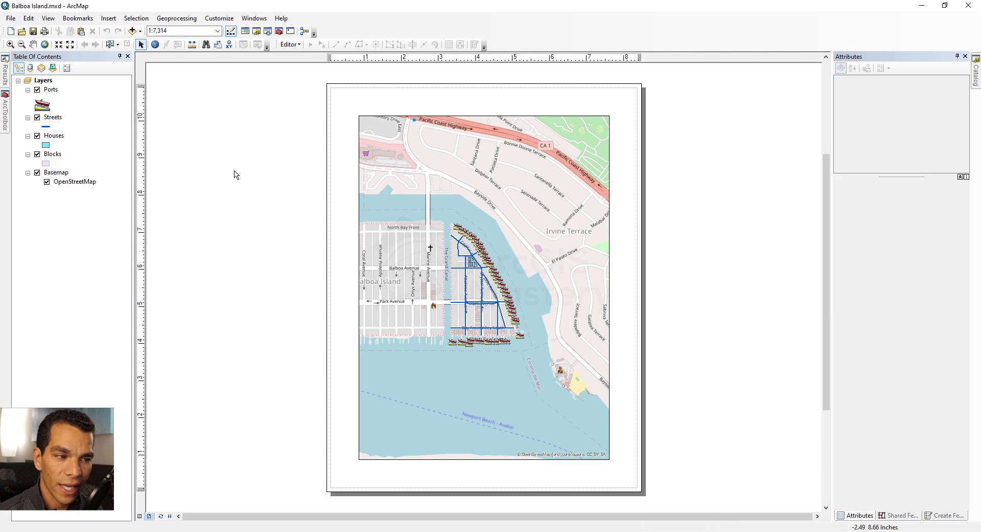
pyautogui.click(140, 517)
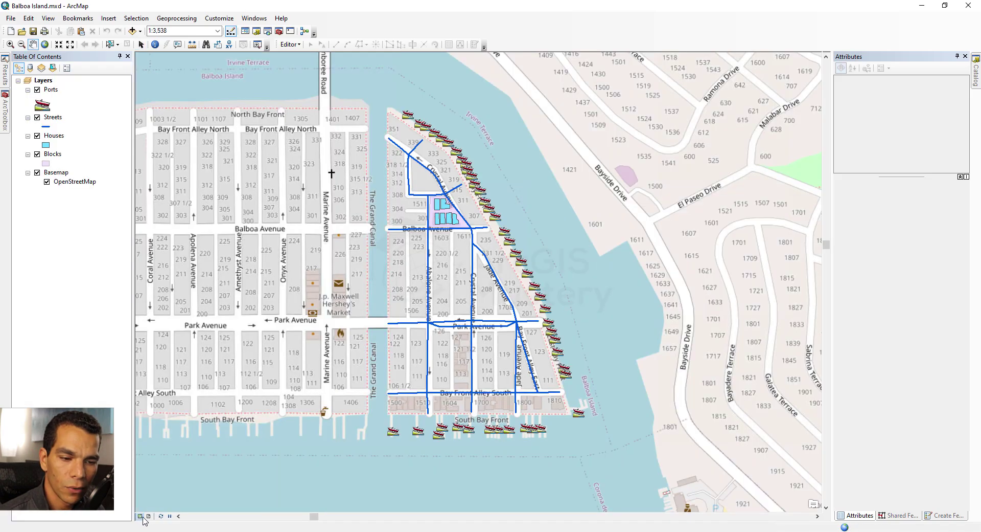
pyautogui.click(149, 516)
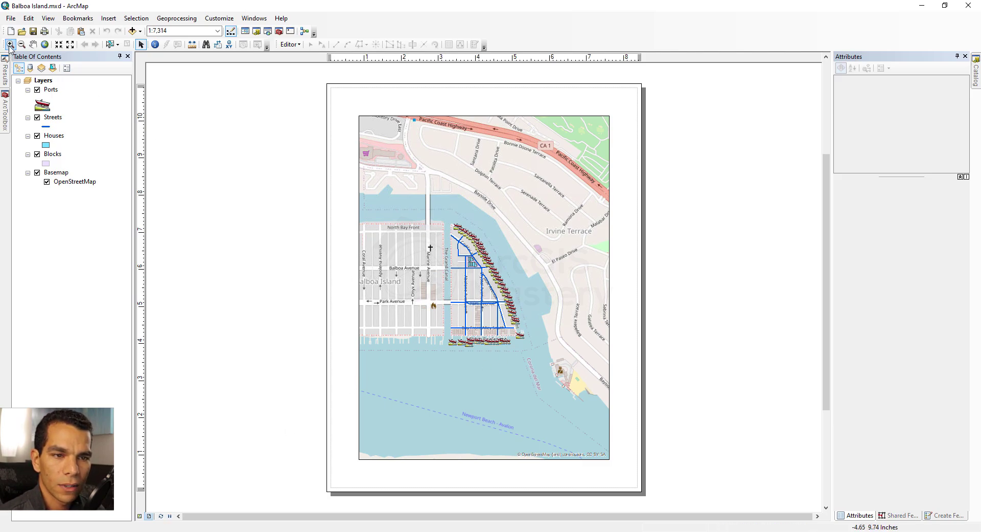
# Zoom and pan the layout map to fill the frame with the eastern island at 1:3,080.
pyautogui.click(10, 45)
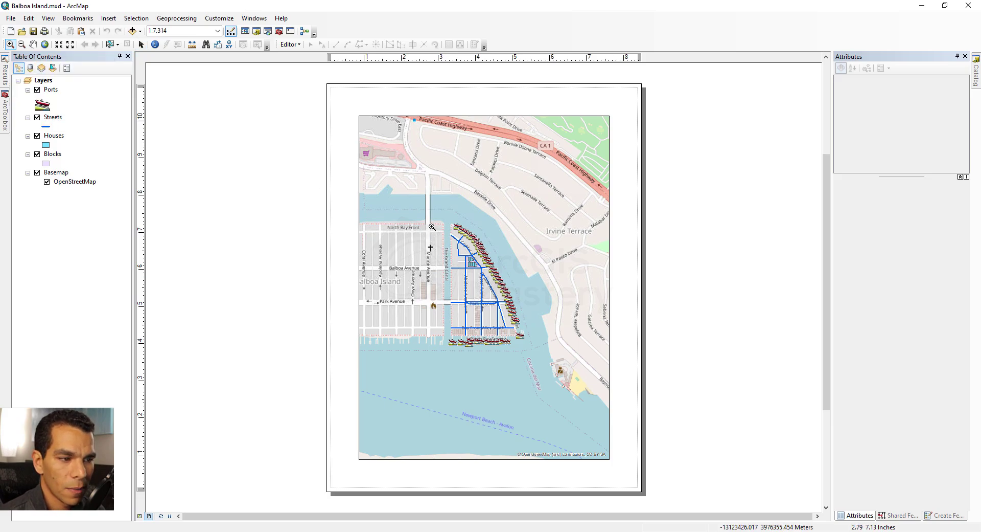
pyautogui.moveTo(436, 220); pyautogui.dragTo(530, 364)
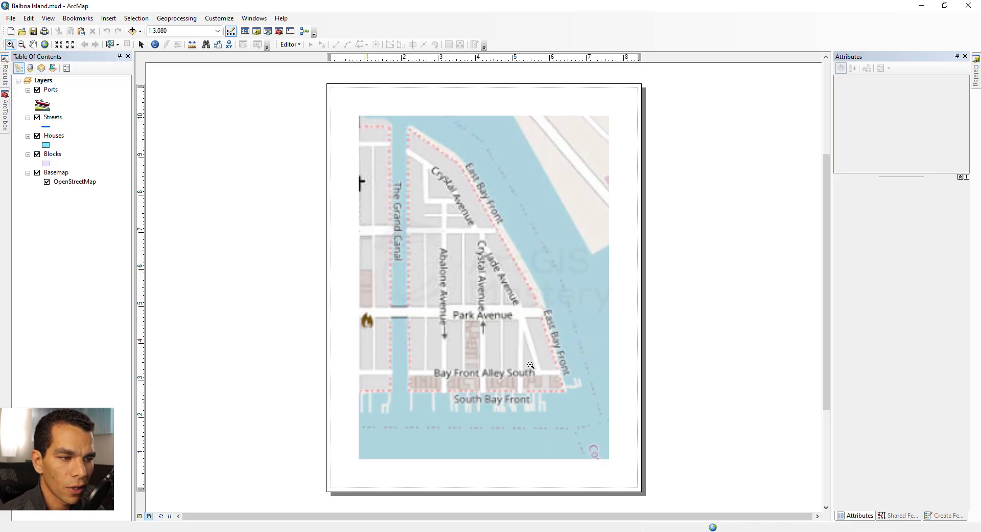
pyautogui.click(32, 45)
pyautogui.moveTo(476, 315); pyautogui.dragTo(460, 334)
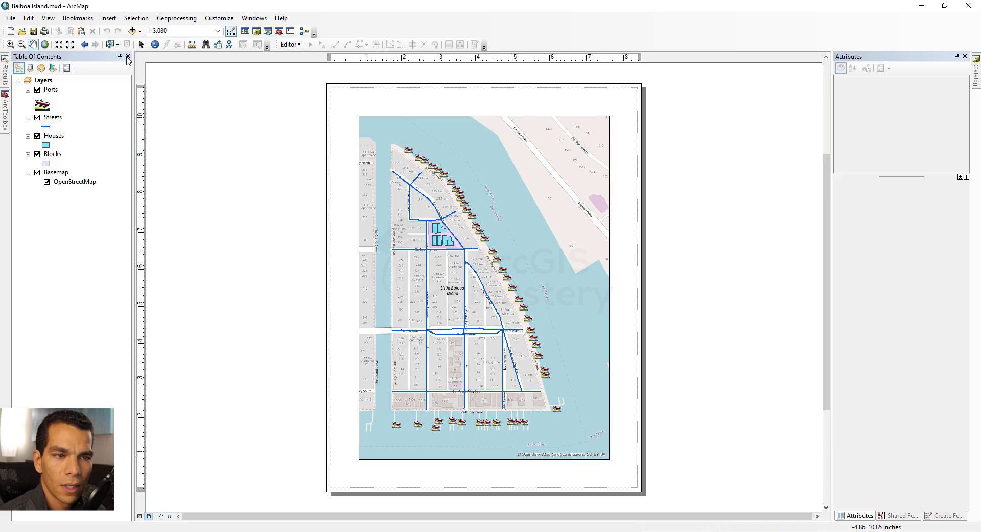
# Move the data frame slightly left on the portrait page.
pyautogui.click(141, 44)
pyautogui.click(551, 236)
pyautogui.moveTo(553, 235); pyautogui.dragTo(535, 236)
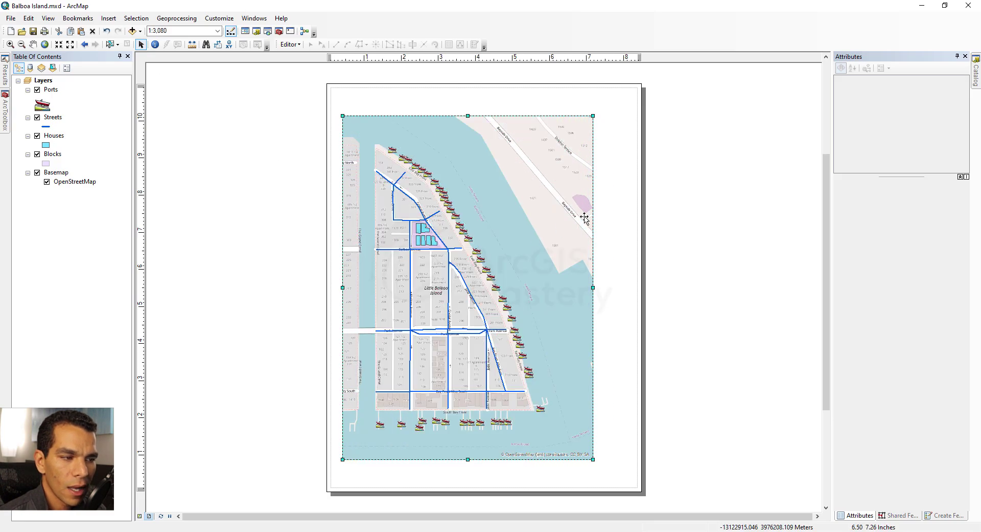
pyautogui.click(612, 219)
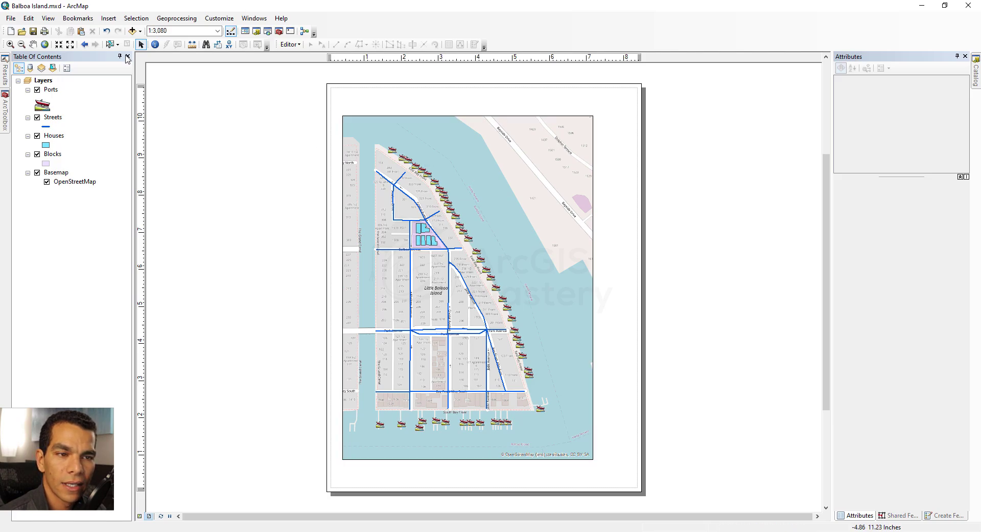
pyautogui.click(106, 21)
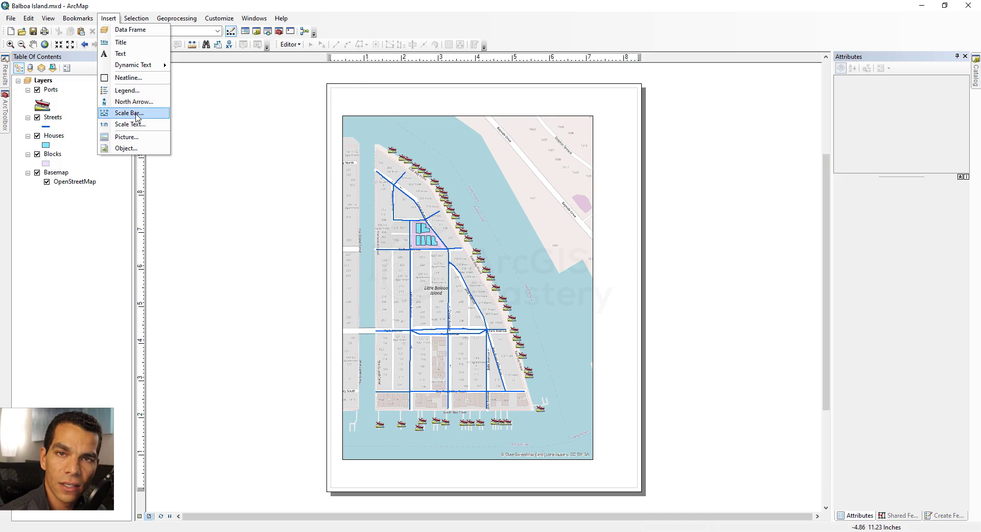
pyautogui.click(139, 516)
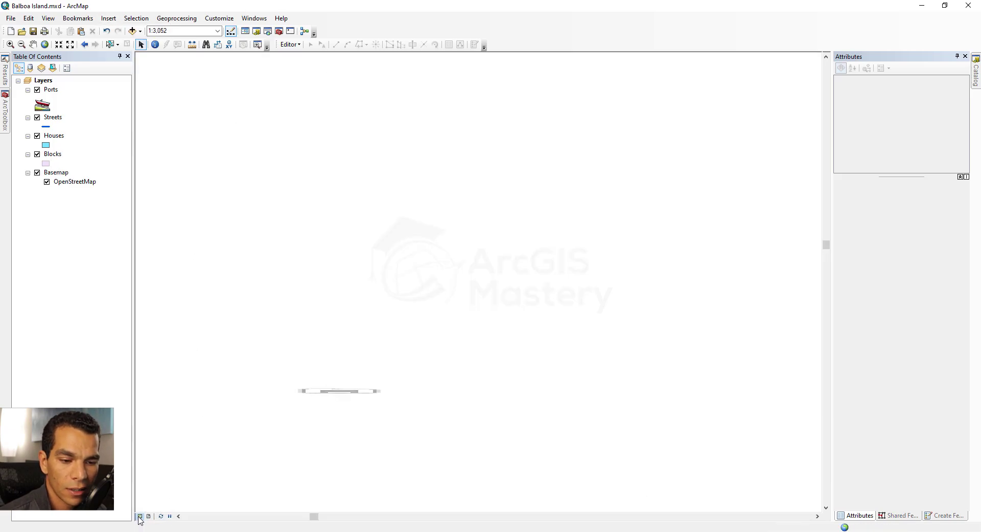
pyautogui.click(106, 20)
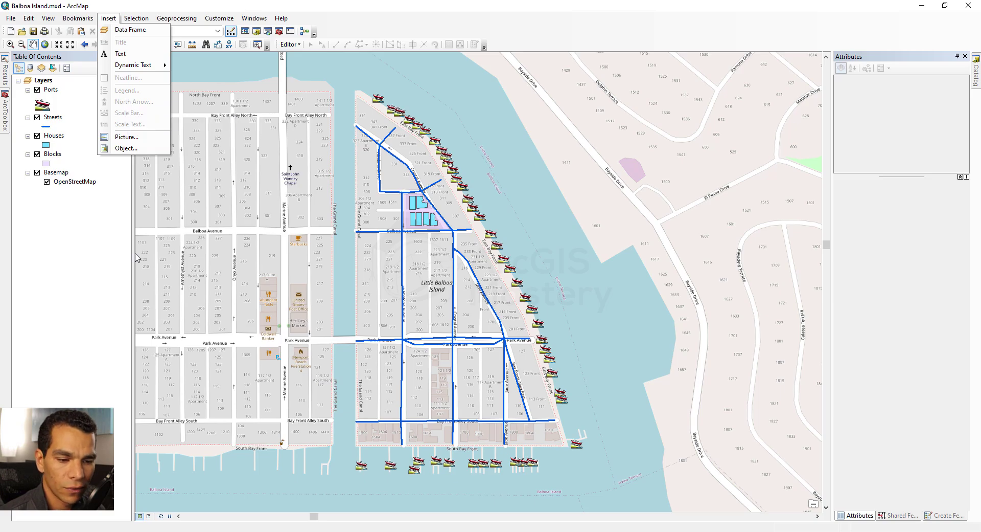
pyautogui.click(150, 516)
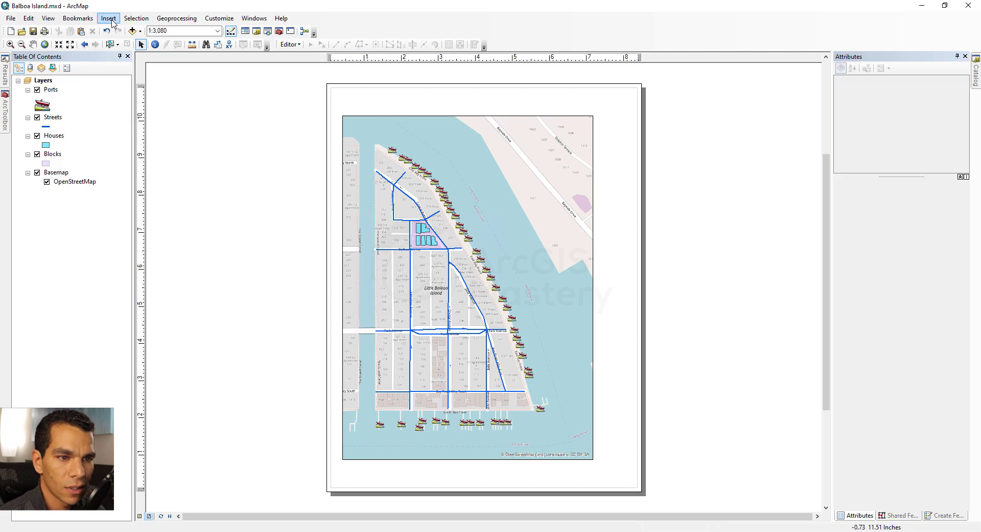
# Insert the title 'Balboa Island, Newport Beach, California' and drag it above the map frame.
pyautogui.click(112, 23)
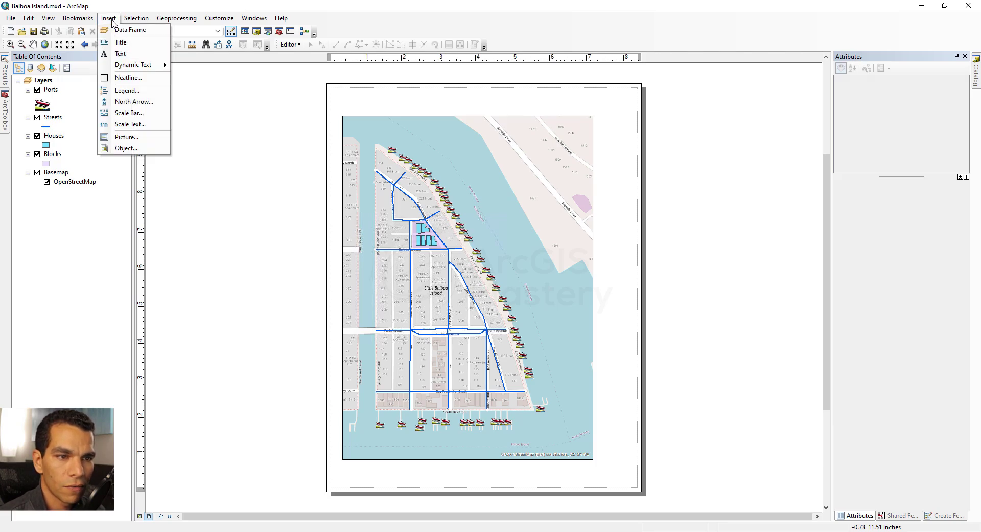
pyautogui.click(127, 43)
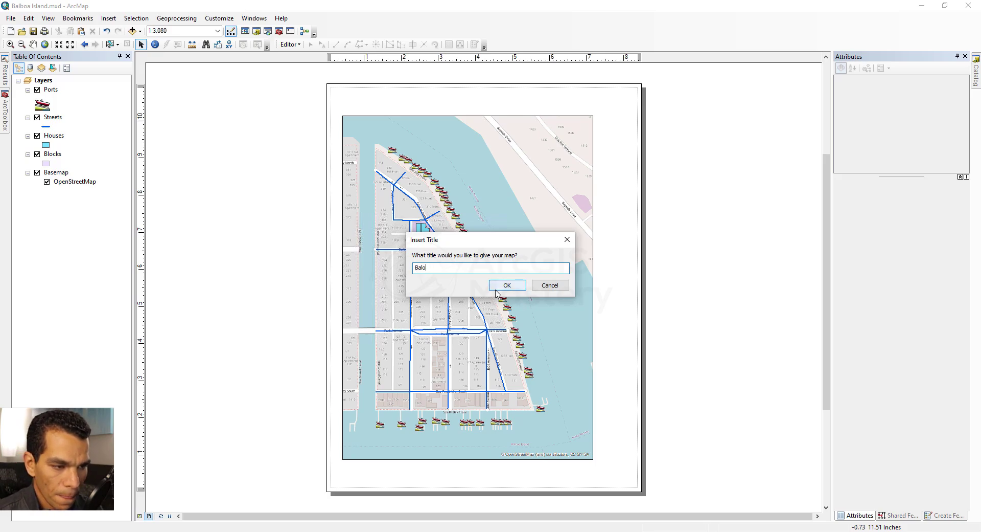
pyautogui.write('Balboa Island')
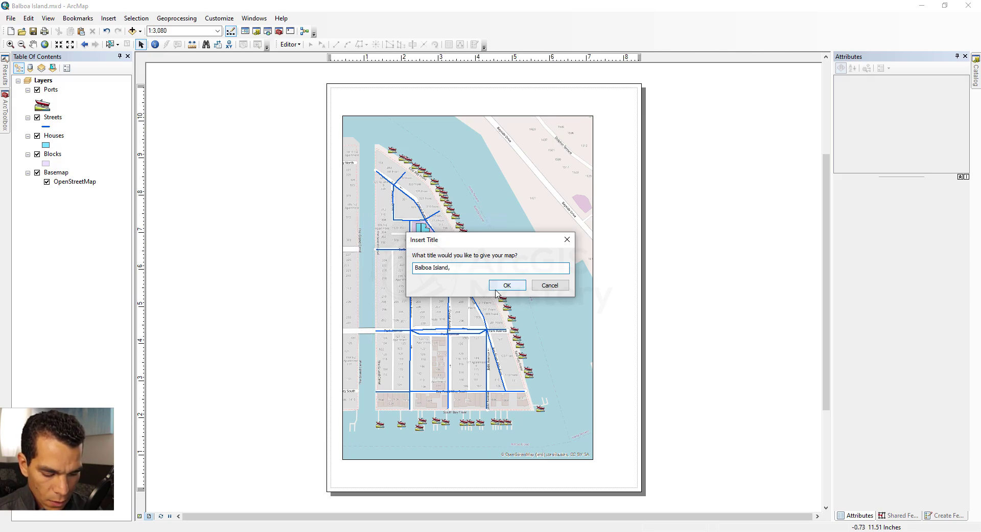
pyautogui.write(', Newport')
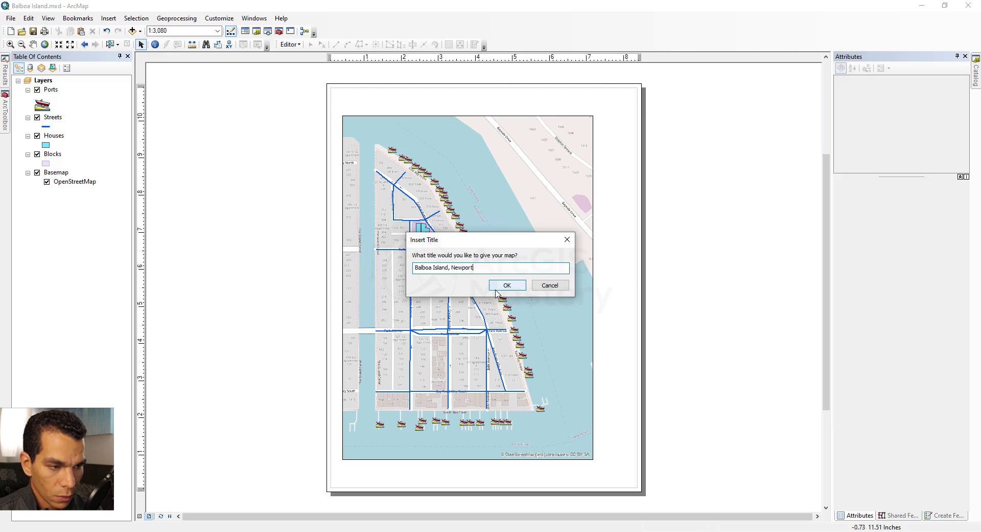
pyautogui.write(' Beach, Californ')
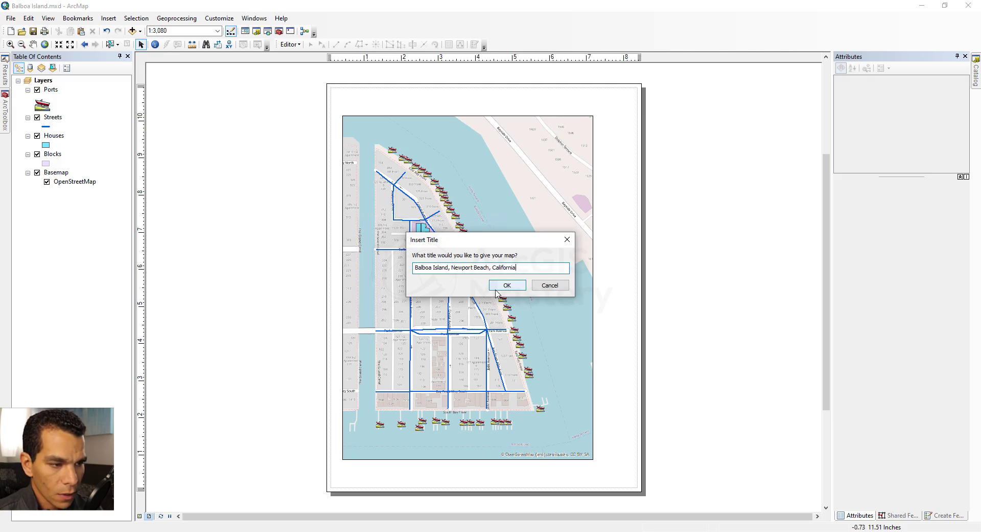
pyautogui.write('ia')
pyautogui.press('Return')
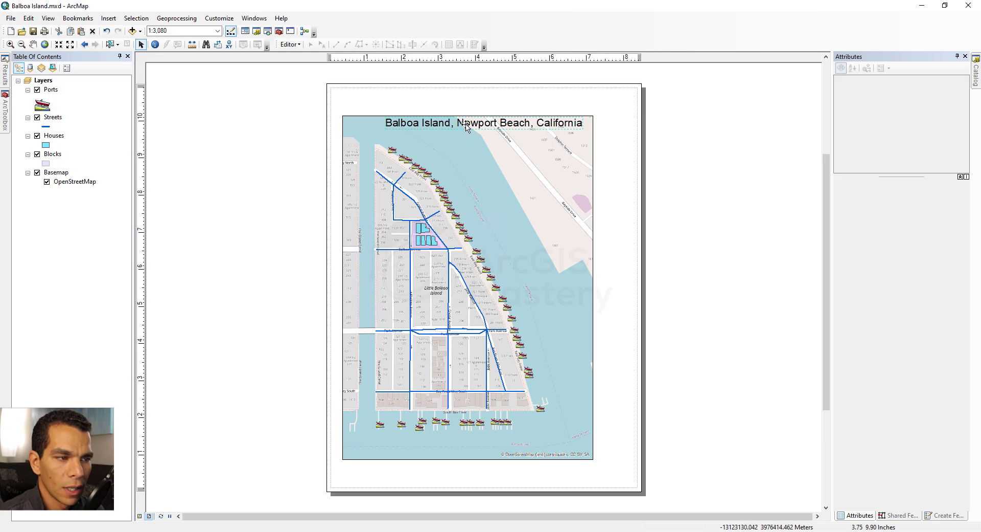
pyautogui.moveTo(466, 125); pyautogui.dragTo(461, 105)
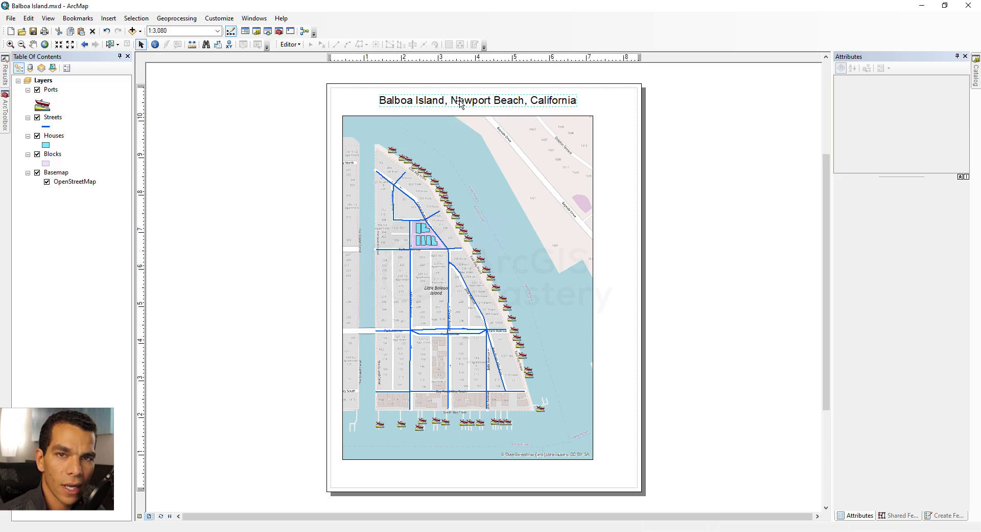
# Review the title's text properties and font symbol, cancelling both without changes.
pyautogui.doubleClick(461, 106)
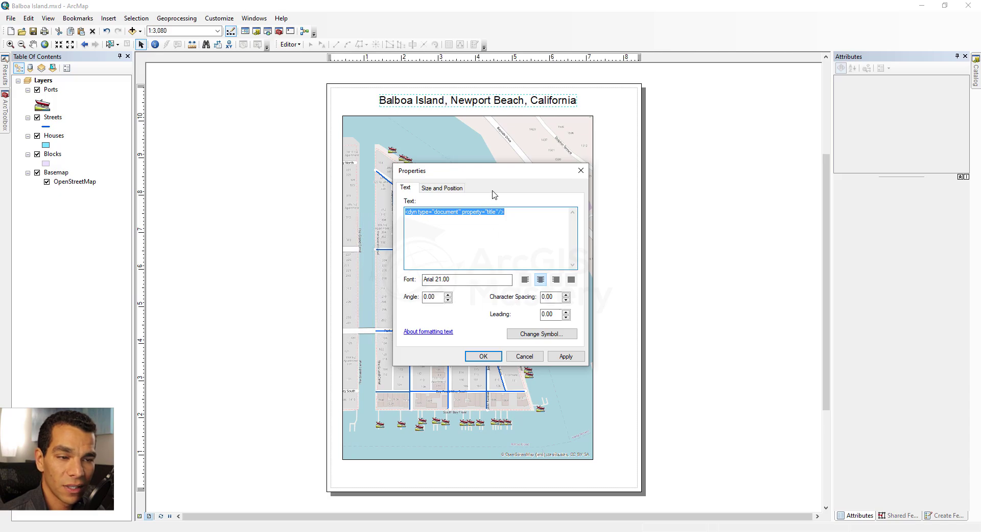
pyautogui.click(538, 334)
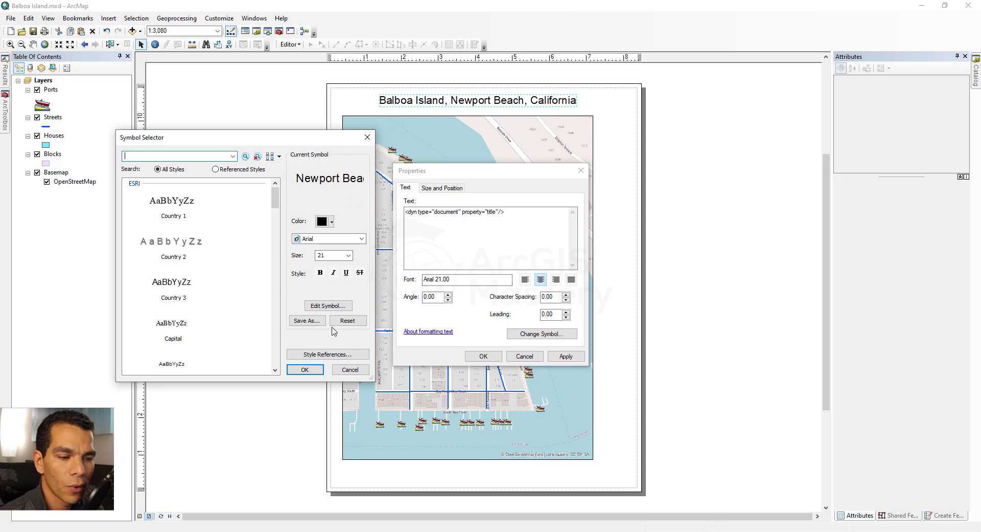
pyautogui.click(347, 371)
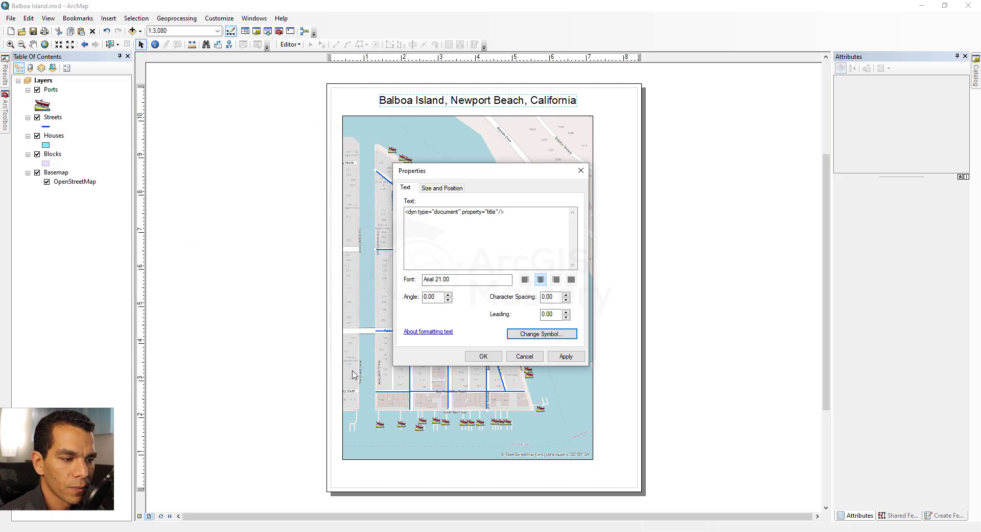
pyautogui.click(525, 356)
pyautogui.click(108, 18)
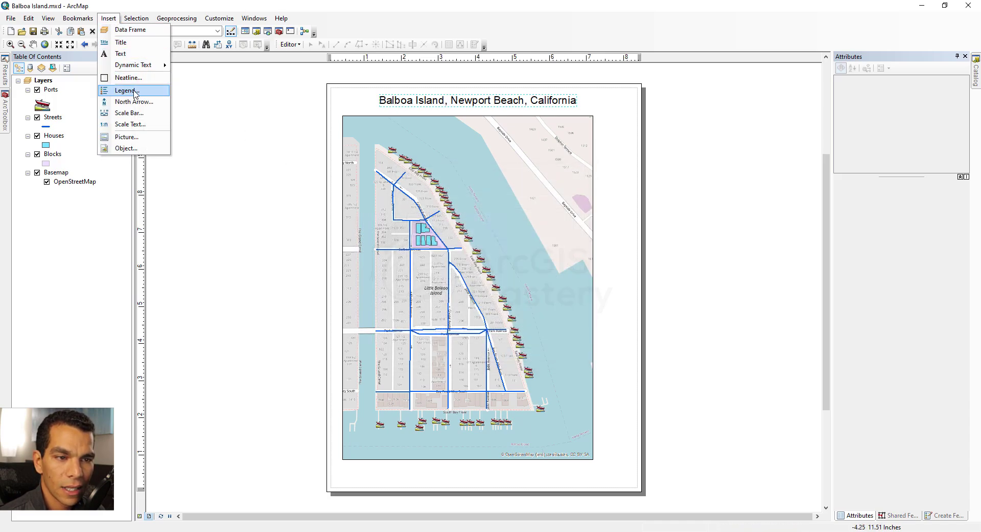
# Start a new legend and add the Blocks layer to its legend items.
pyautogui.click(135, 91)
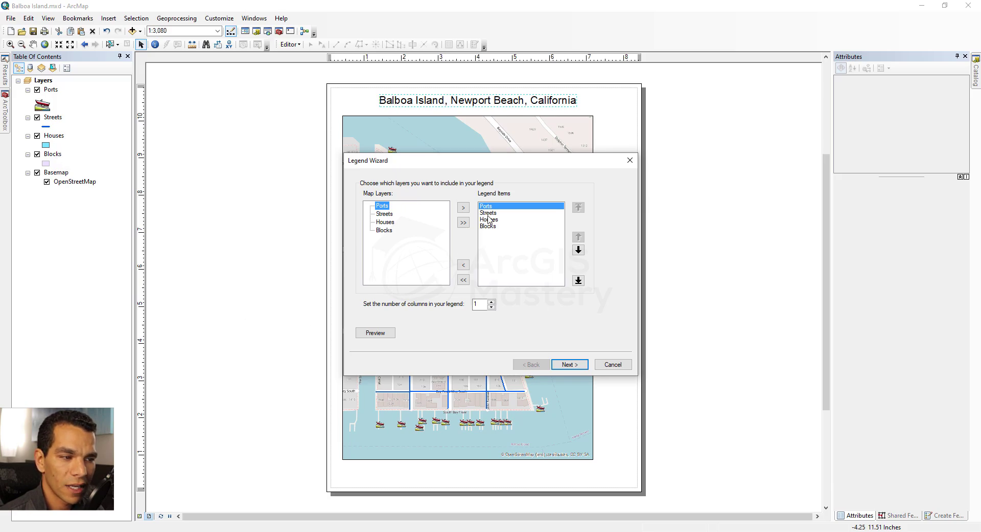
pyautogui.click(496, 240)
pyautogui.click(488, 226)
pyautogui.click(464, 265)
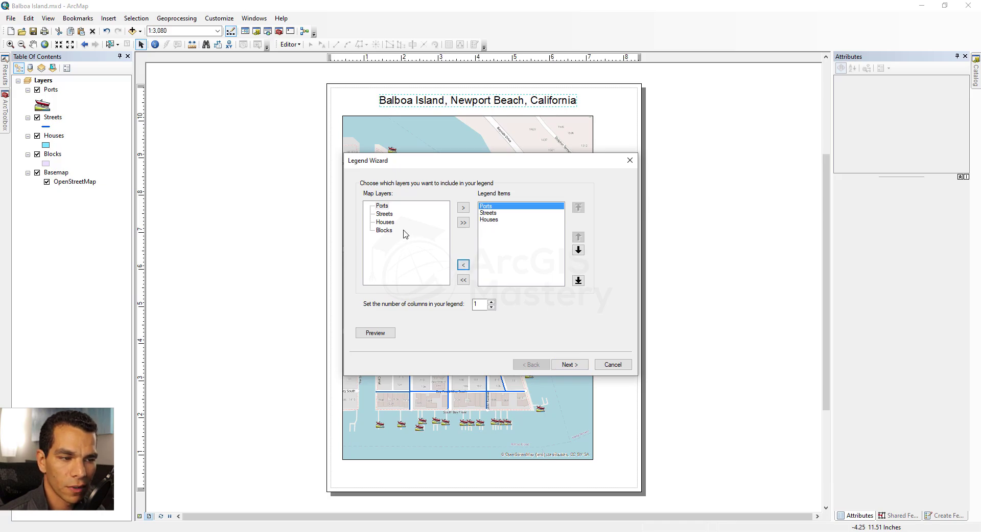
pyautogui.click(384, 230)
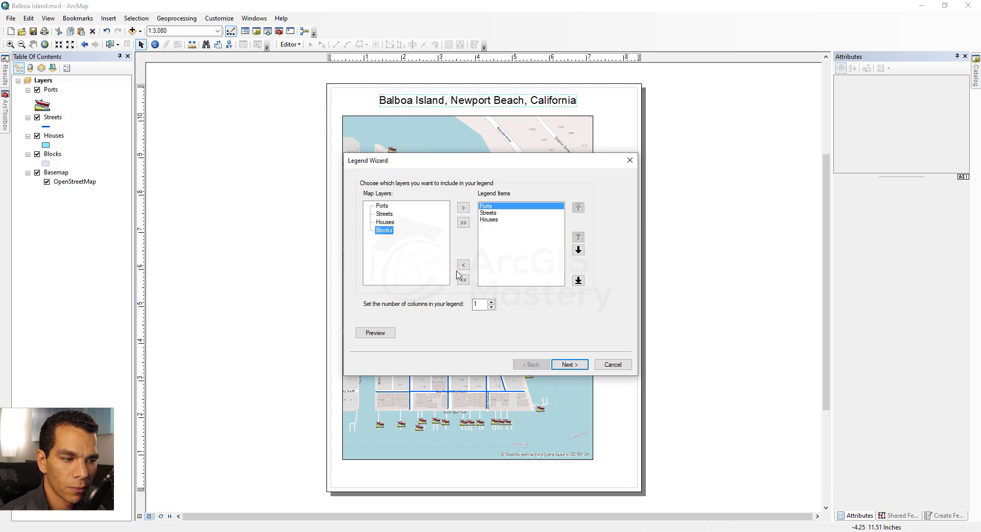
pyautogui.click(463, 207)
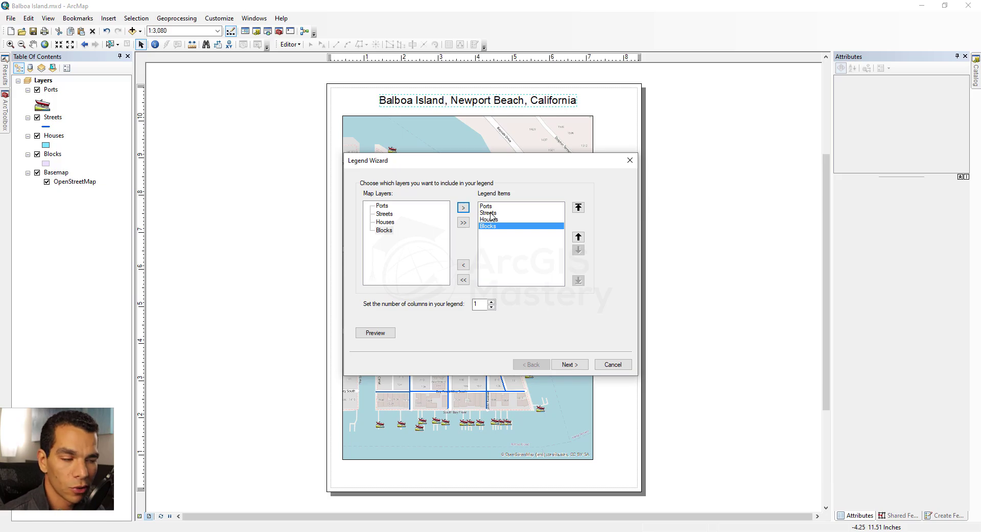
# Finish the Legend Wizard keeping the title 'Legend' and the default frame.
pyautogui.click(568, 365)
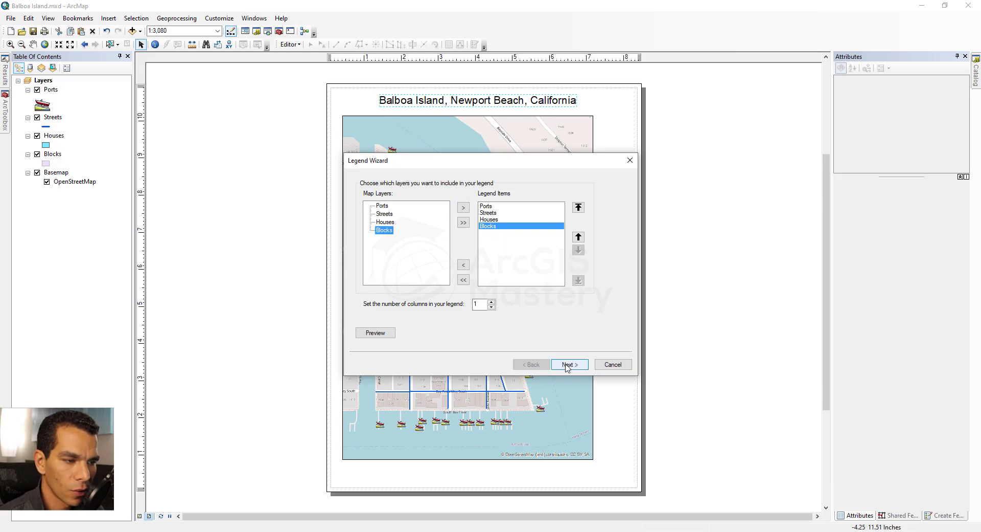
pyautogui.click(567, 365)
pyautogui.click(394, 213)
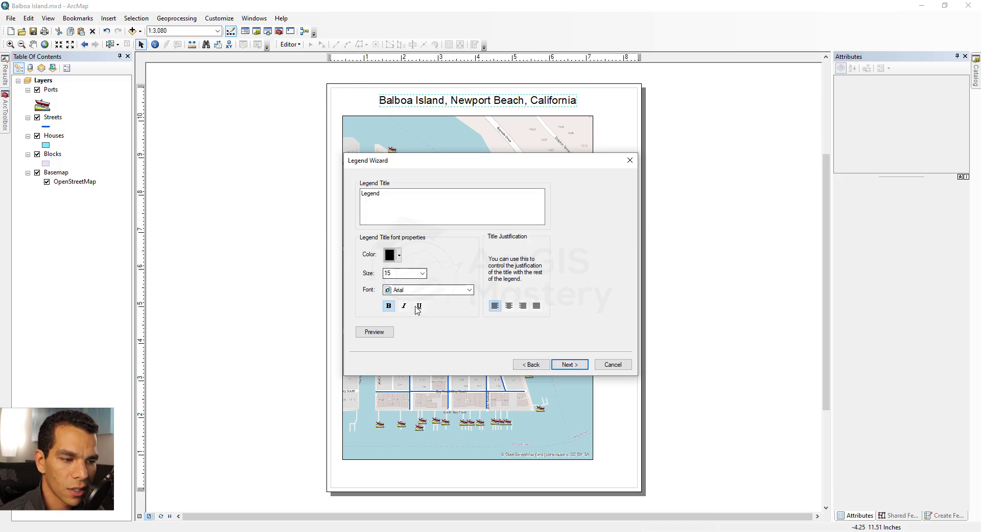
pyautogui.click(569, 365)
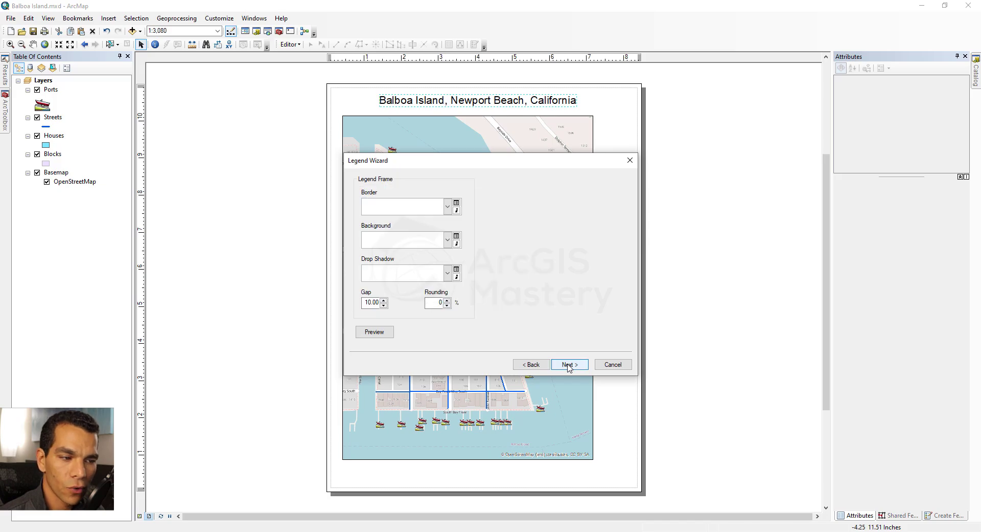
pyautogui.click(568, 365)
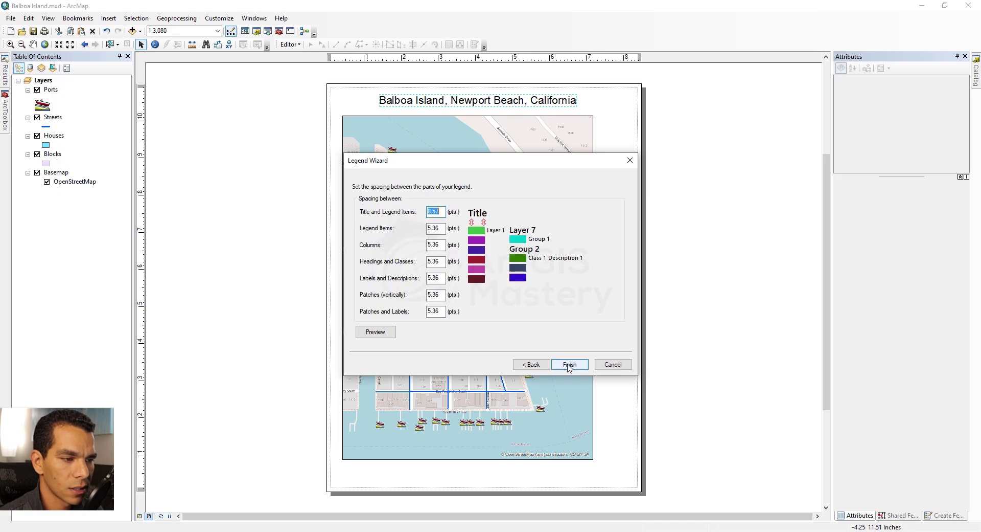
pyautogui.click(569, 365)
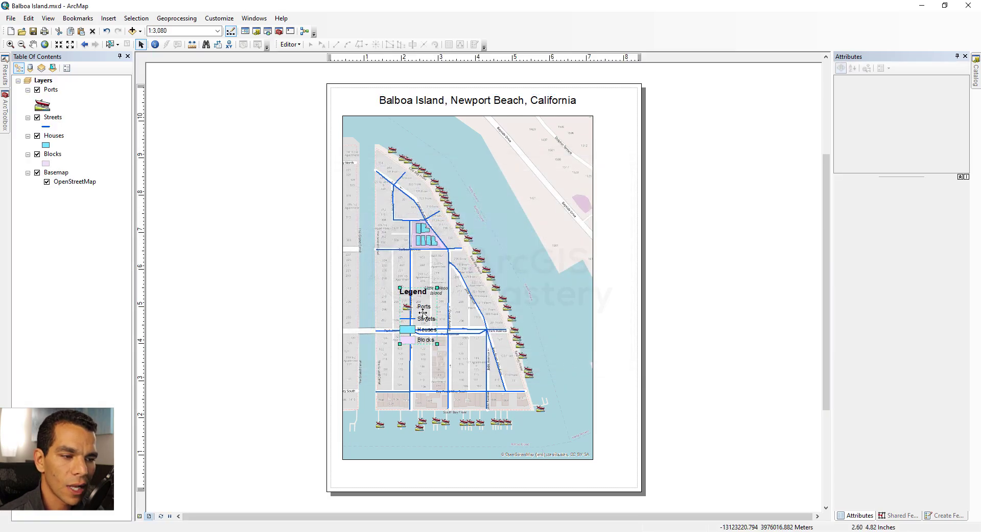
# Move the legend to the map's lower right and shrink the map frame to 1:2,752.
pyautogui.moveTo(422, 313); pyautogui.dragTo(627, 435)
pyautogui.click(608, 476)
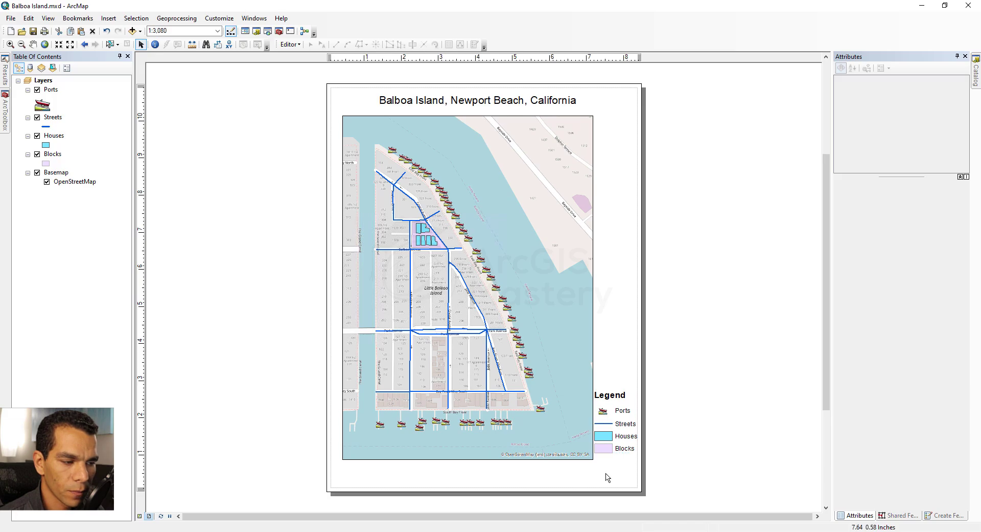
pyautogui.click(570, 422)
pyautogui.moveTo(593, 459); pyautogui.dragTo(573, 448)
# Insert an ESRI north arrow and place it beside the map's top right.
pyautogui.click(589, 480)
pyautogui.click(105, 19)
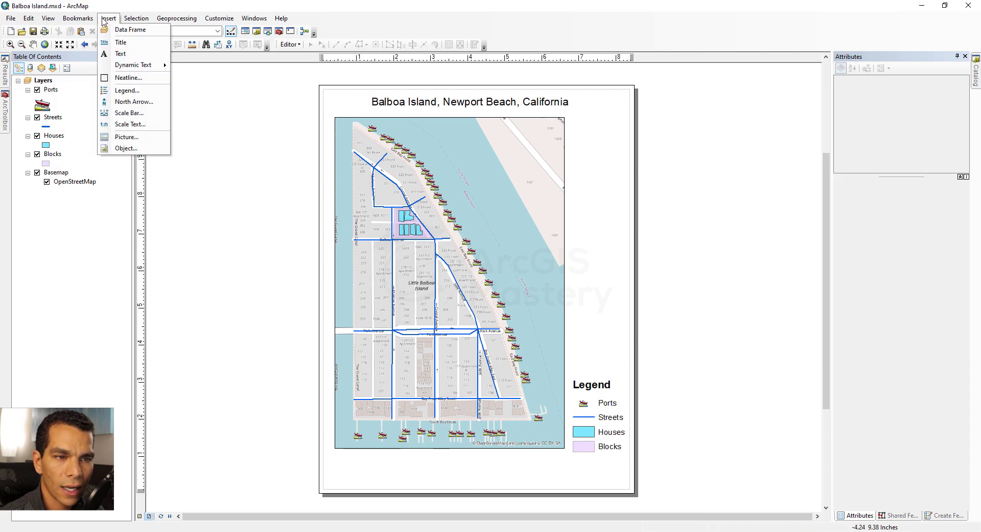
pyautogui.click(134, 101)
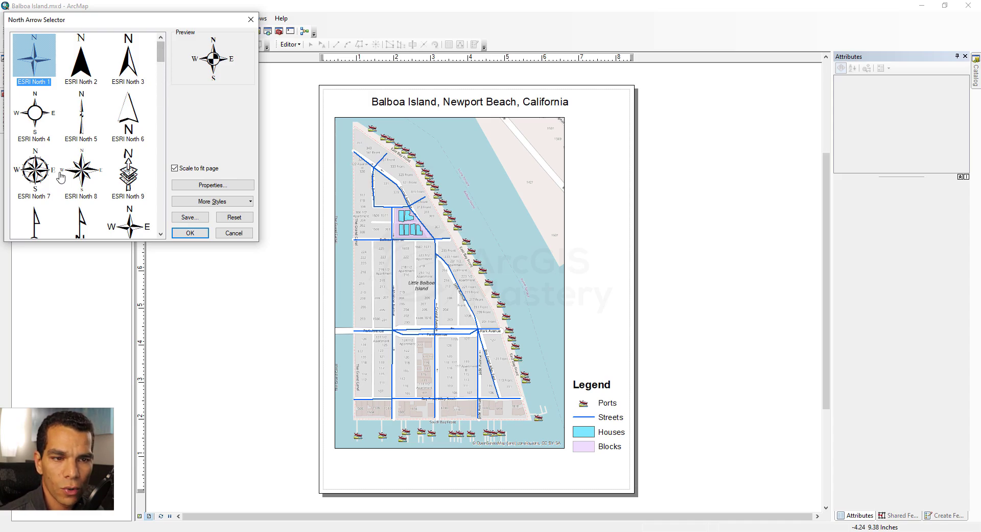
pyautogui.press('Return')
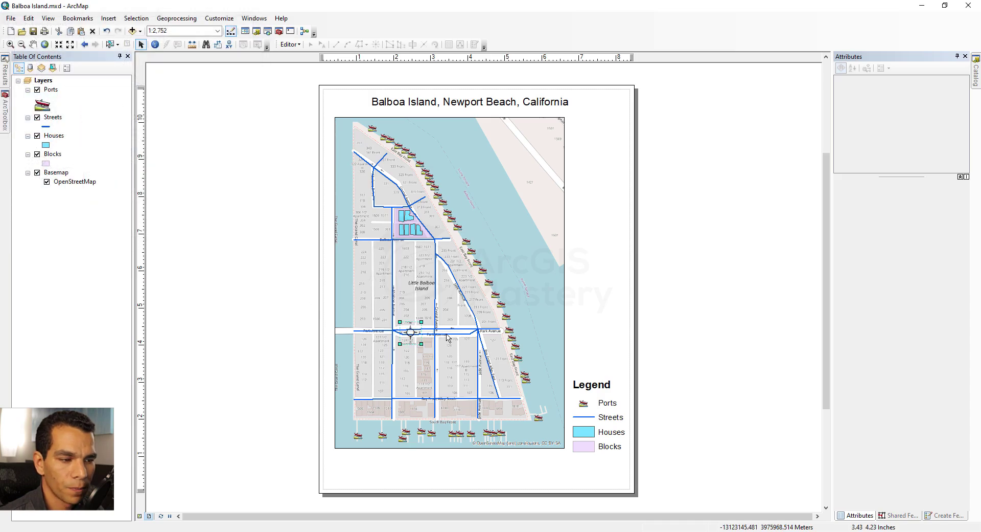
pyautogui.moveTo(417, 330); pyautogui.dragTo(627, 169)
# Move the legend up beside the map, below the north arrow.
pyautogui.click(608, 204)
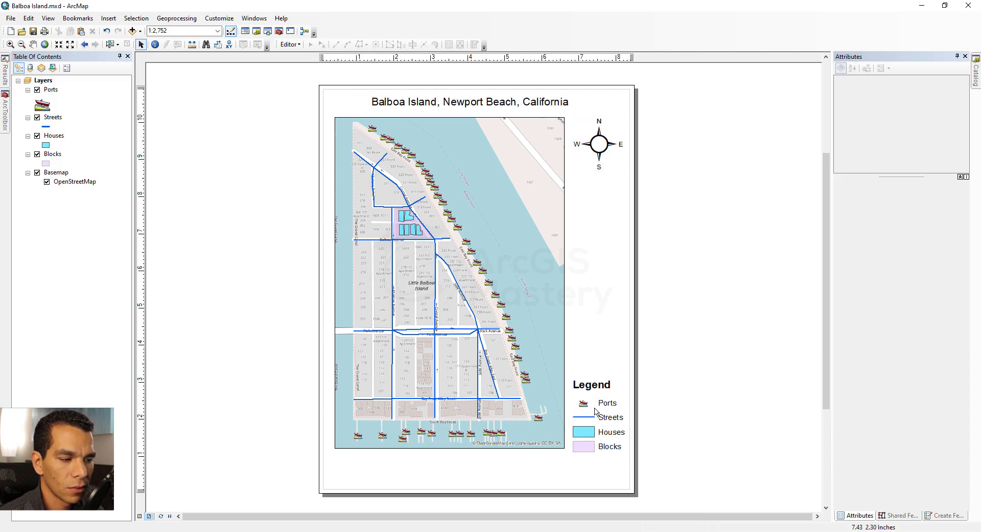
pyautogui.moveTo(595, 411); pyautogui.dragTo(600, 285)
pyautogui.click(598, 372)
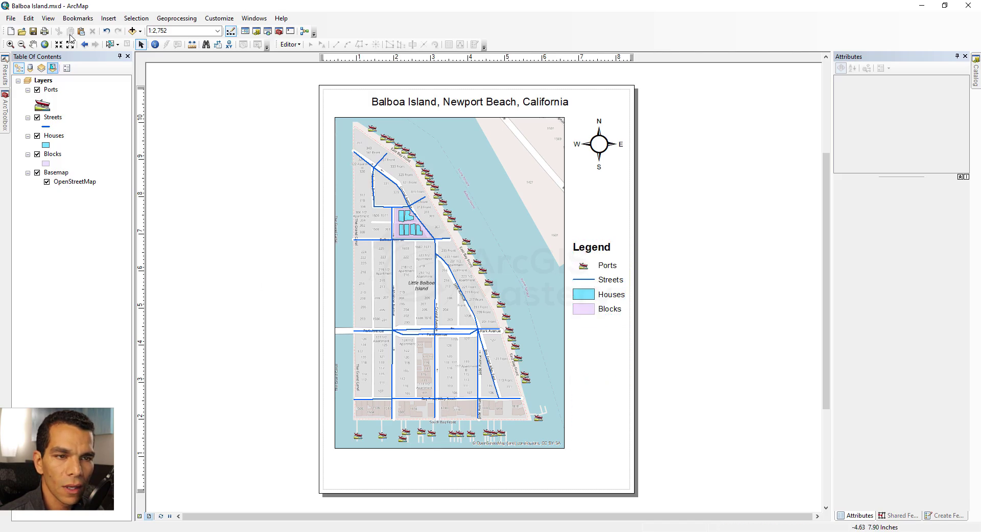
# Insert Alternating Scale Bar 1 and stretch it beneath the map, reading 0 to 0.24 Miles.
pyautogui.click(108, 18)
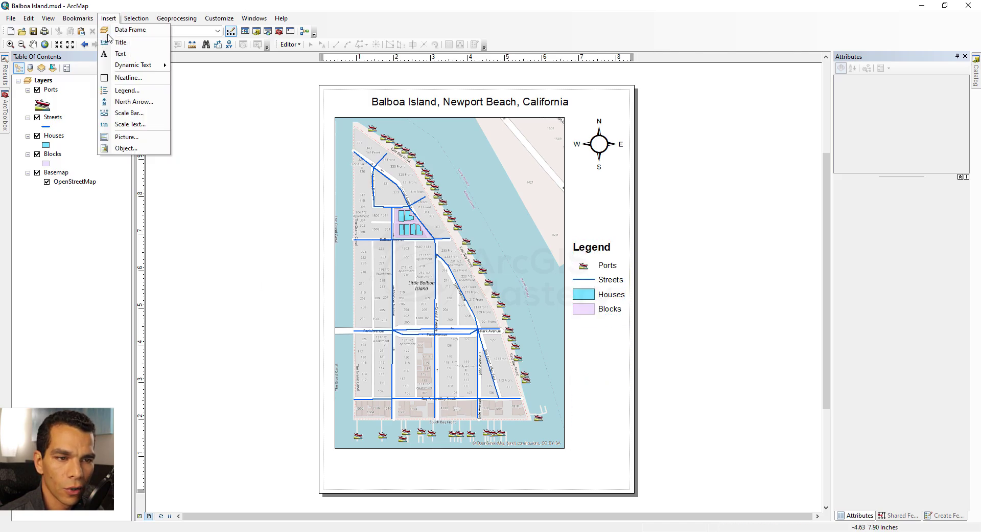
pyautogui.click(132, 113)
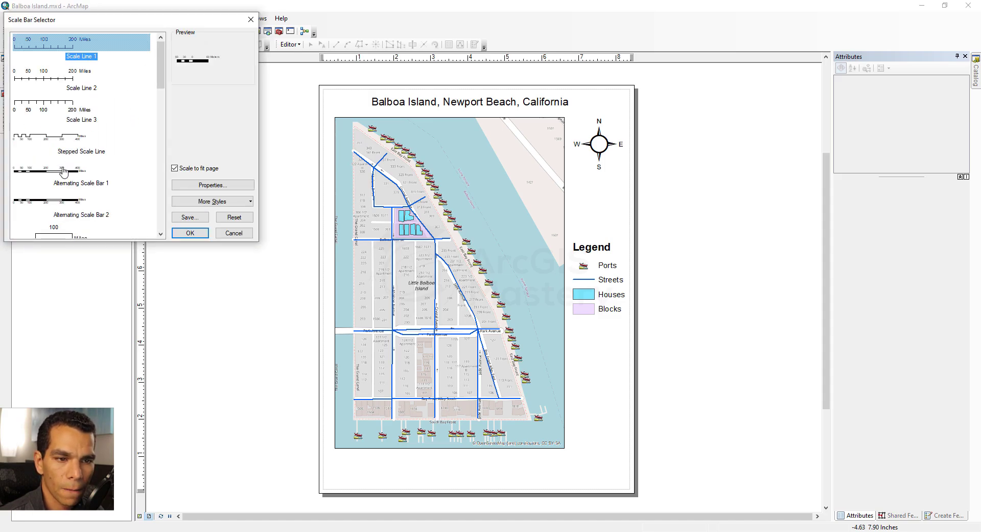
pyautogui.doubleClick(63, 171)
pyautogui.moveTo(501, 307); pyautogui.dragTo(566, 476)
pyautogui.click(592, 459)
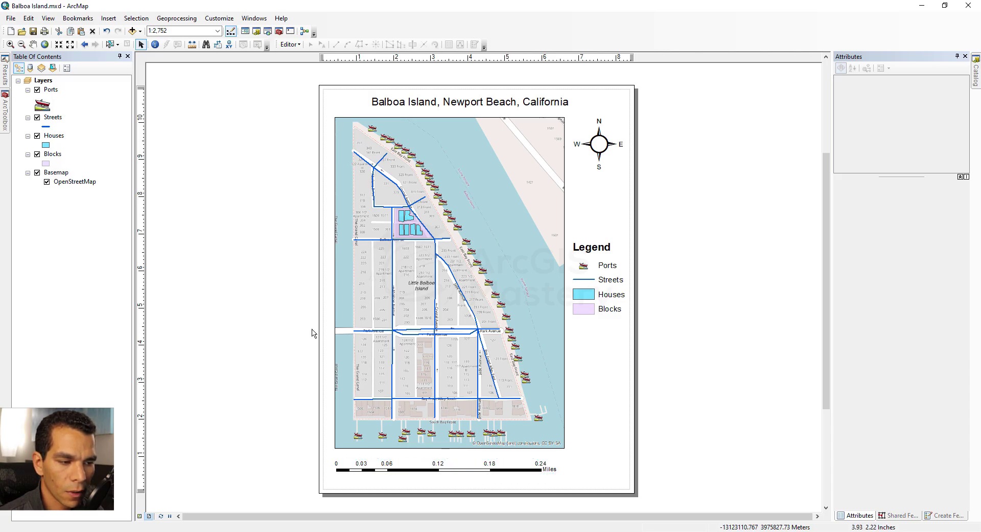
# Insert 1:1,000,000-style scale text showing 1:2,752 beside the map's lower-right corner.
pyautogui.click(109, 19)
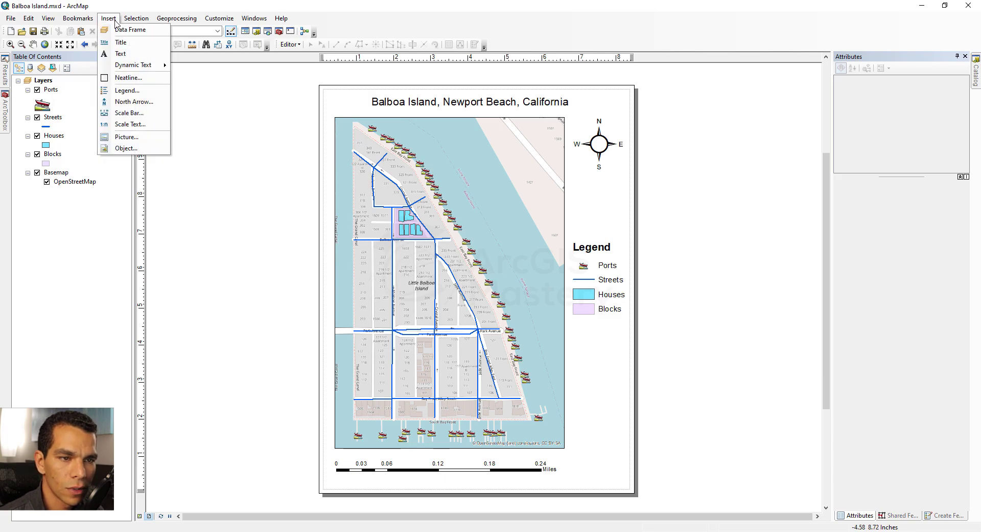
pyautogui.click(134, 127)
pyautogui.click(100, 41)
pyautogui.click(190, 233)
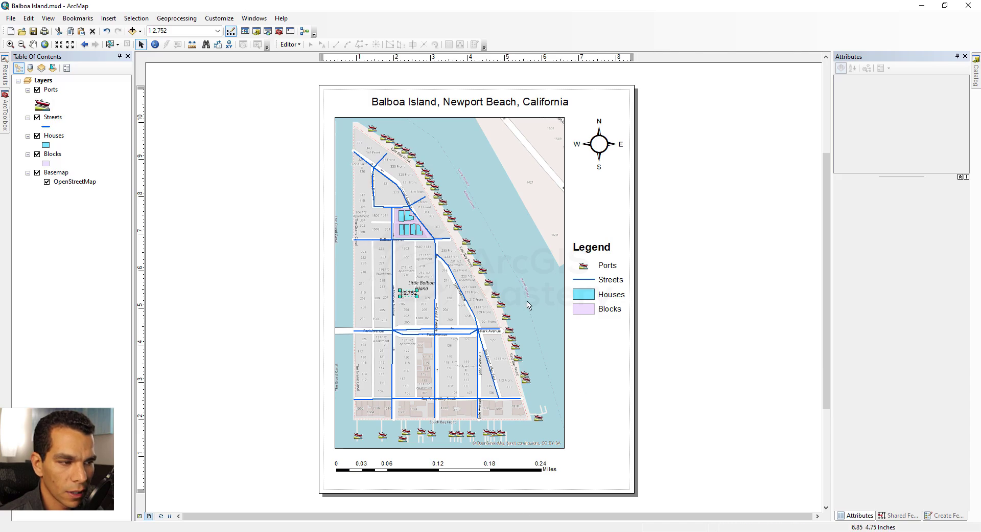
pyautogui.moveTo(412, 296); pyautogui.dragTo(582, 448)
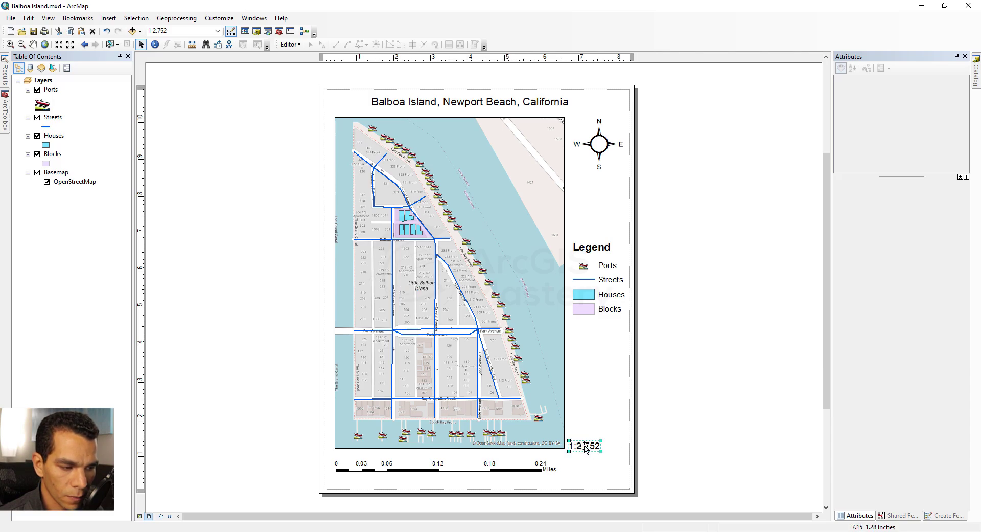
pyautogui.click(594, 410)
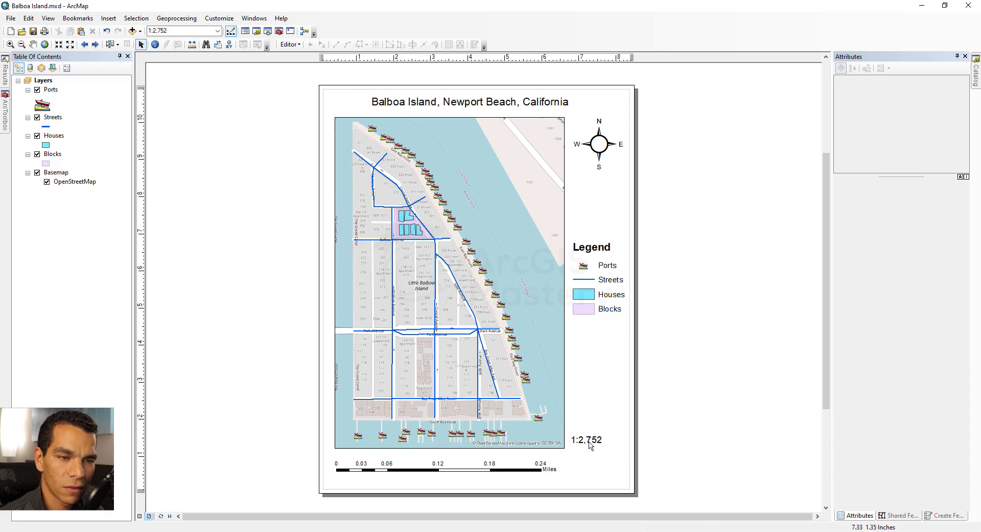
# Zoom the main map out to 1:3,000 so the scale text and scale bar update.
pyautogui.click(70, 47)
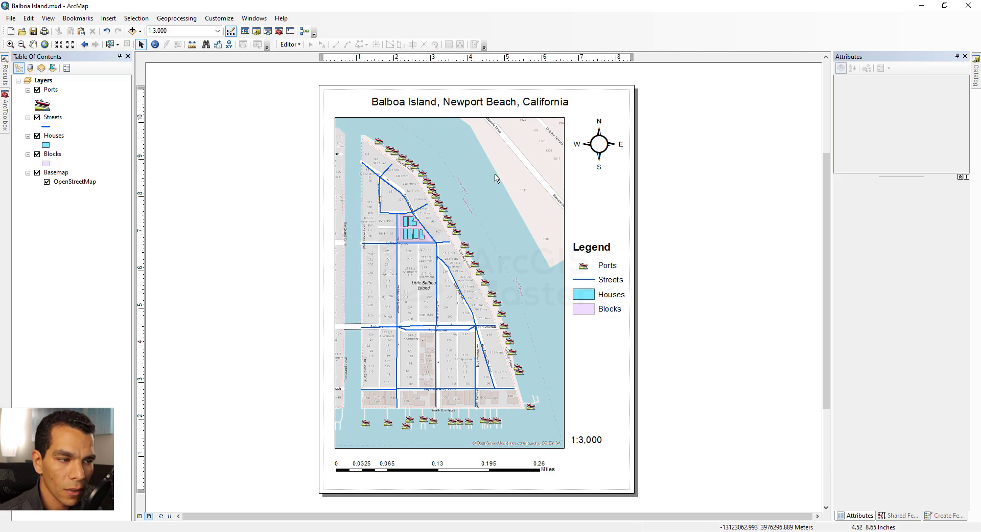
# Insert a new data frame and resize it into a small box in the map's upper-right corner.
pyautogui.click(106, 19)
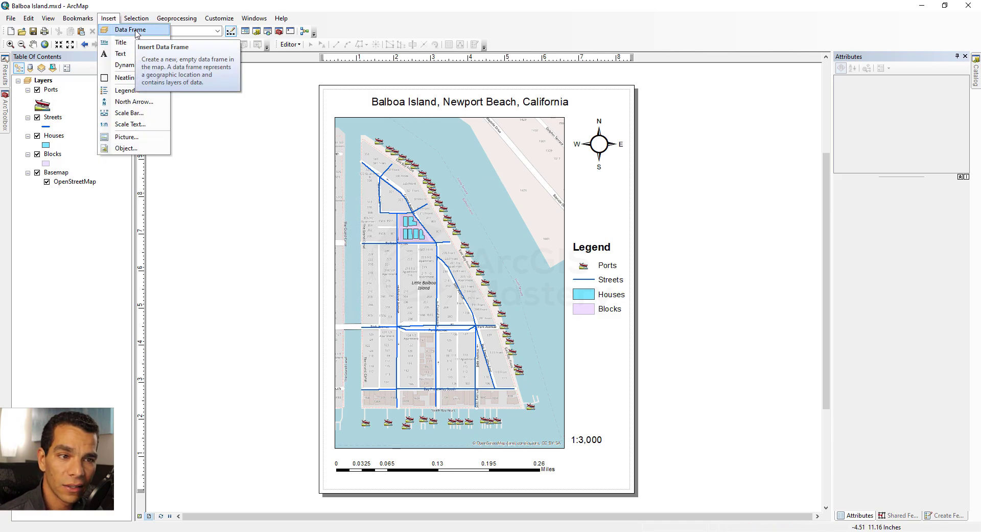
pyautogui.click(124, 31)
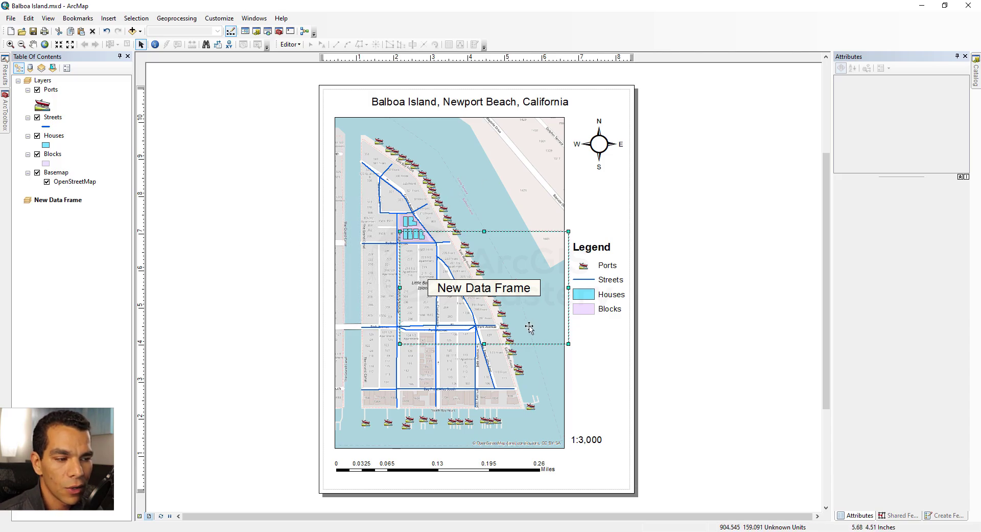
pyautogui.moveTo(526, 321); pyautogui.dragTo(516, 215)
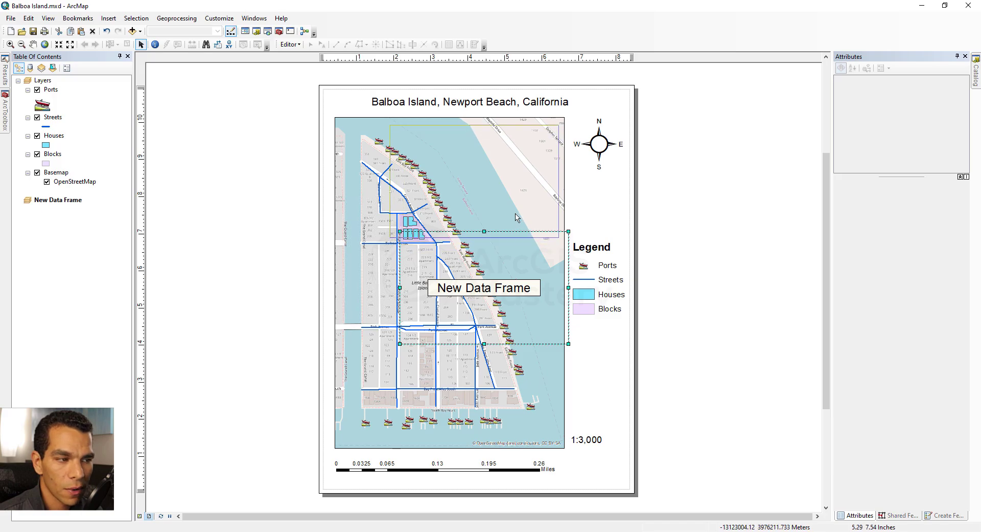
pyautogui.moveTo(391, 237); pyautogui.dragTo(451, 194)
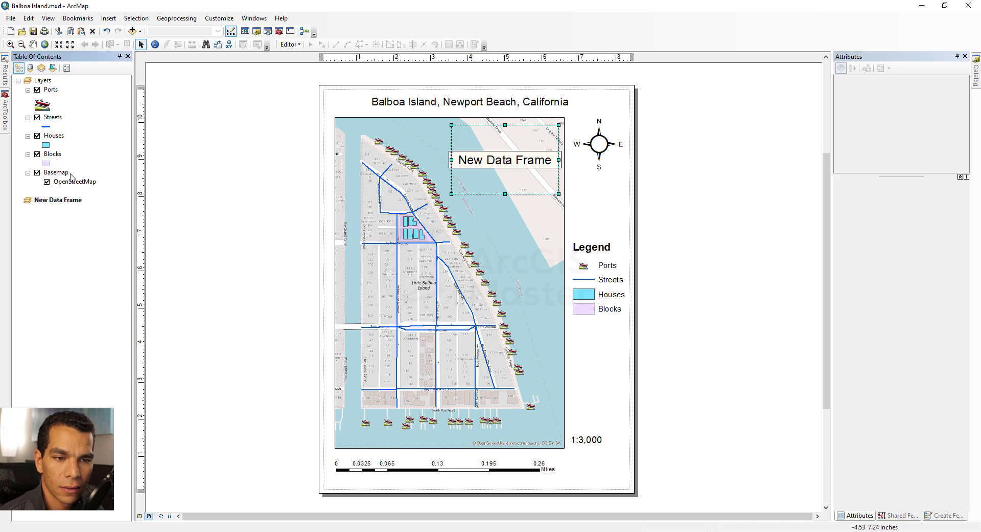
# Select the New Data Frame in the Table of Contents and bring up the Add Basemap dialog.
pyautogui.click(61, 201)
pyautogui.click(140, 31)
pyautogui.click(171, 60)
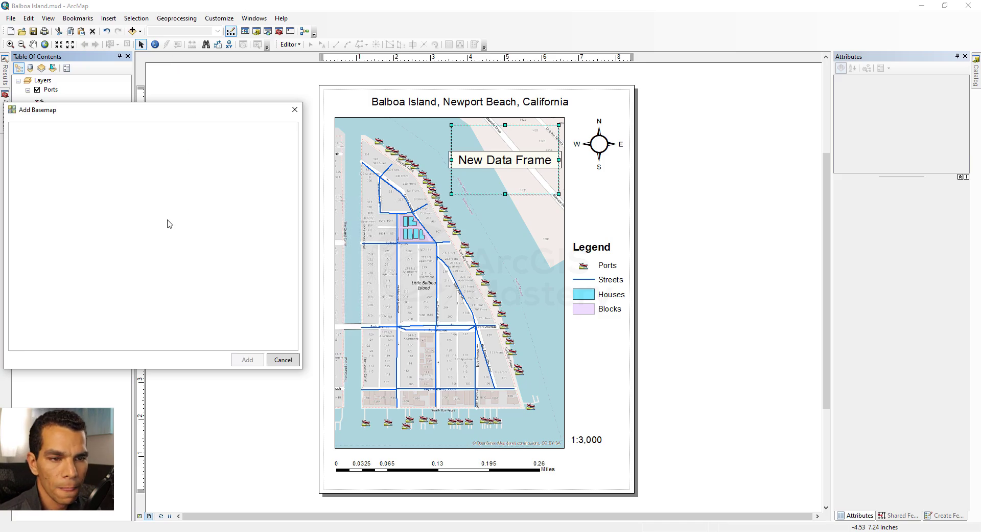
# Add the OpenStreetMap basemap to the New Data Frame, then deselect the inset.
pyautogui.scroll(-1, 113, 246)
pyautogui.scroll(-1, 113, 246)
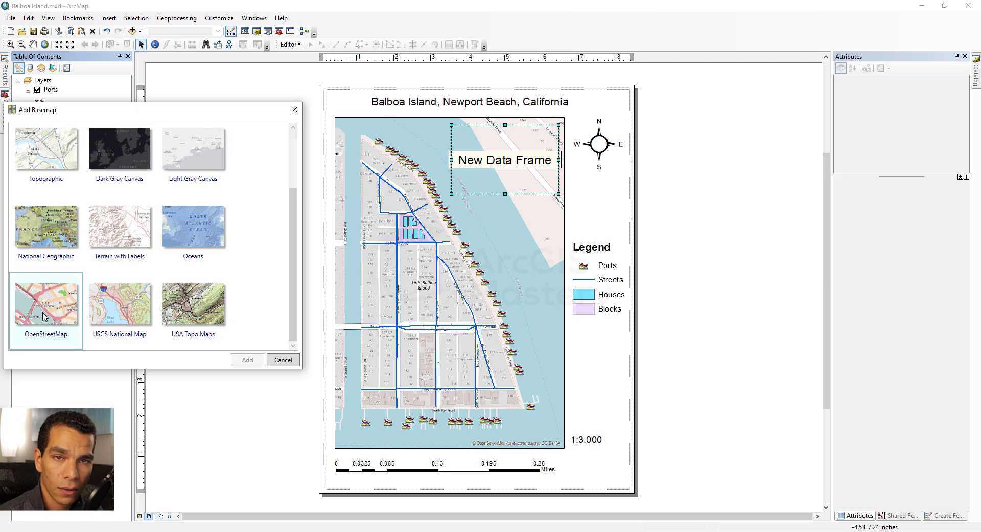
pyautogui.doubleClick(44, 316)
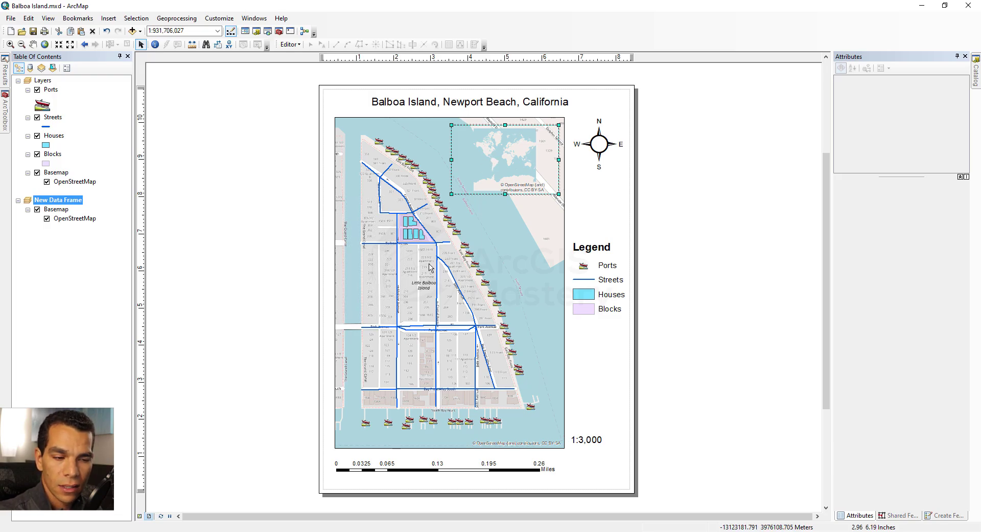
pyautogui.press('Escape')
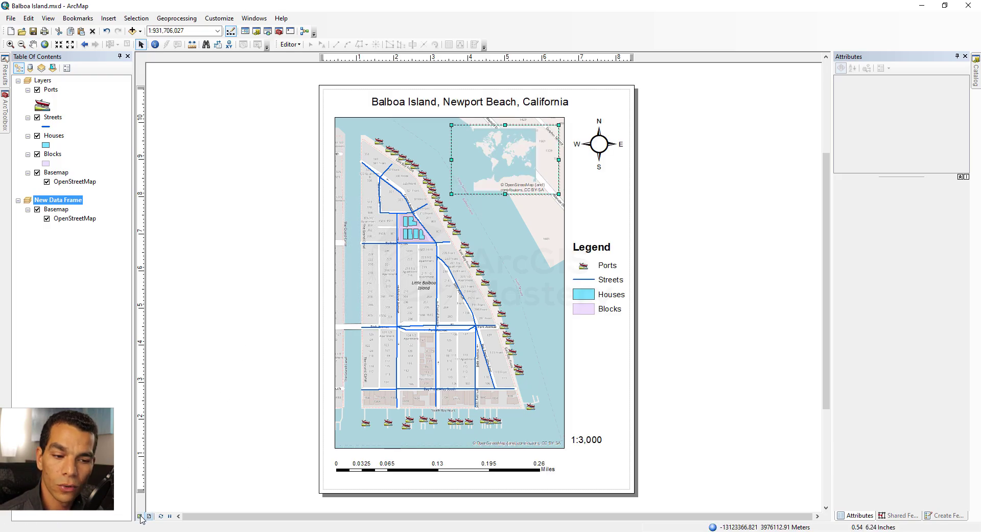
# In Data View, zoom and pan the inset from the world down to the Newport Beach coastline at 1:88,708.
pyautogui.click(140, 516)
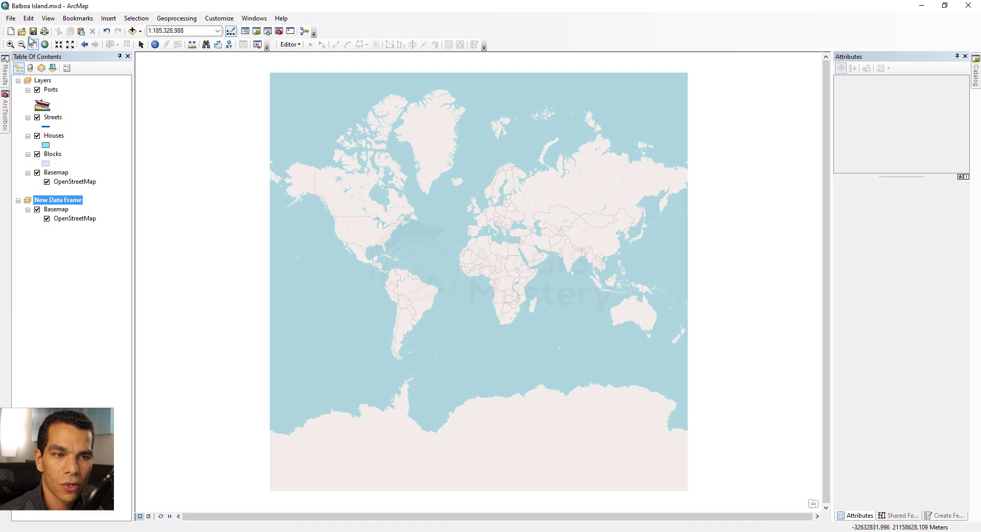
pyautogui.click(11, 44)
pyautogui.moveTo(331, 231); pyautogui.dragTo(351, 251)
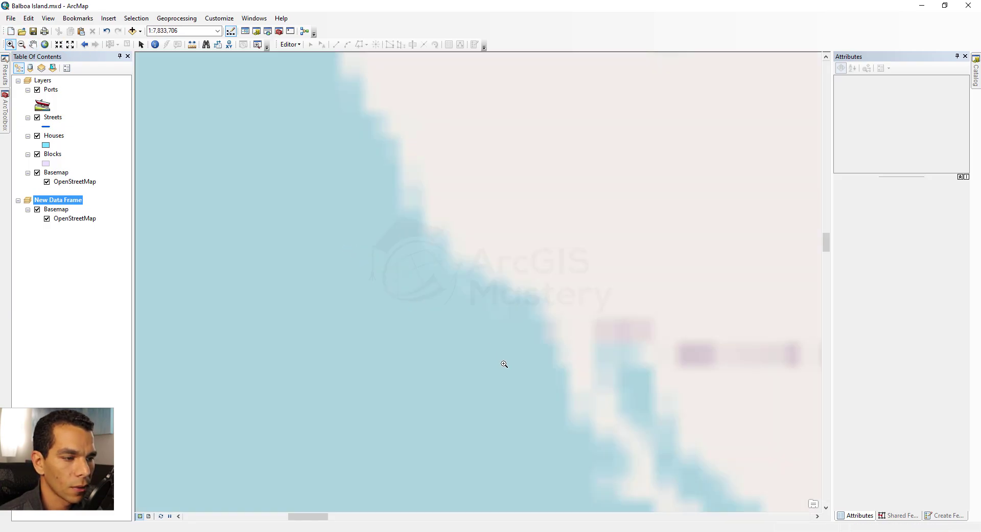
pyautogui.moveTo(491, 268); pyautogui.dragTo(552, 315)
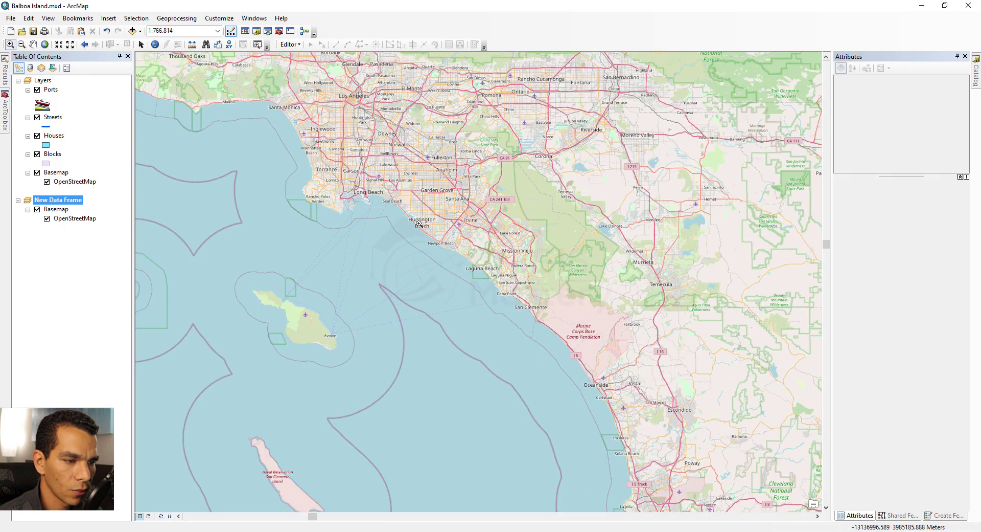
pyautogui.moveTo(416, 215); pyautogui.dragTo(475, 269)
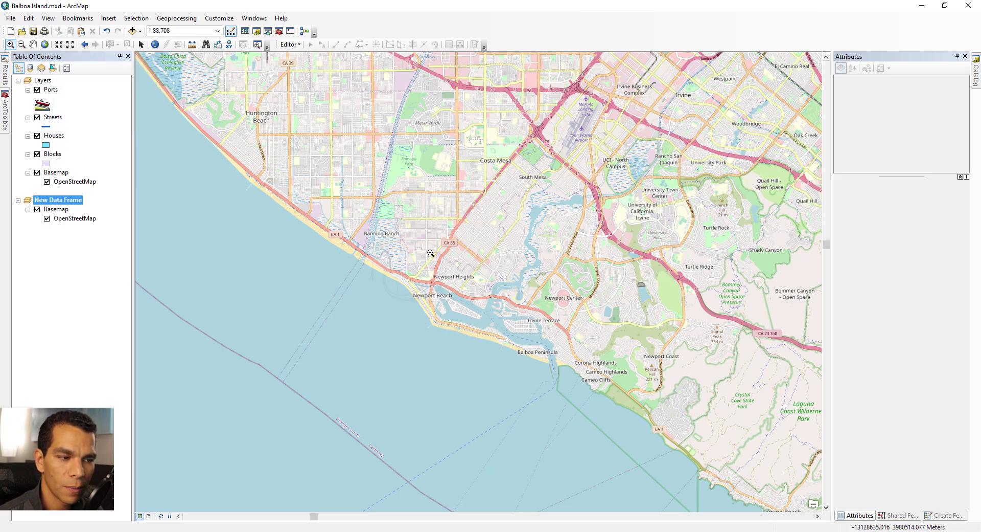
pyautogui.click(32, 45)
pyautogui.moveTo(346, 263); pyautogui.dragTo(313, 229)
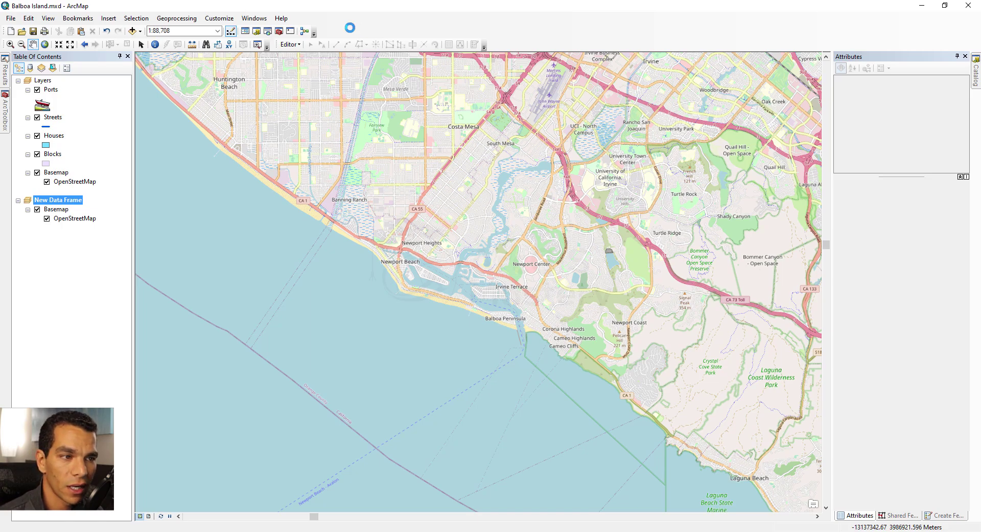
# Show the Draw toolbar and choose Rectangle as the drawing shape.
pyautogui.rightClick(349, 27)
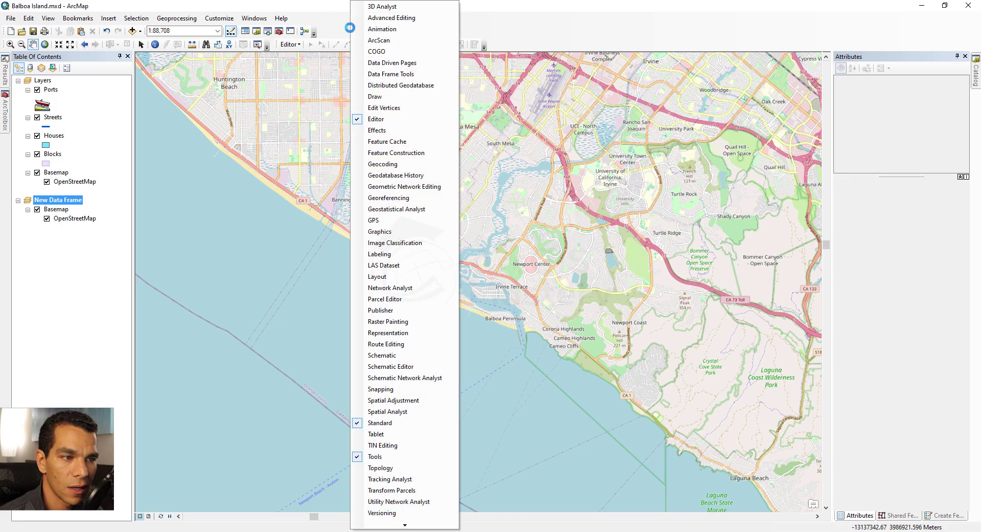
pyautogui.click(394, 98)
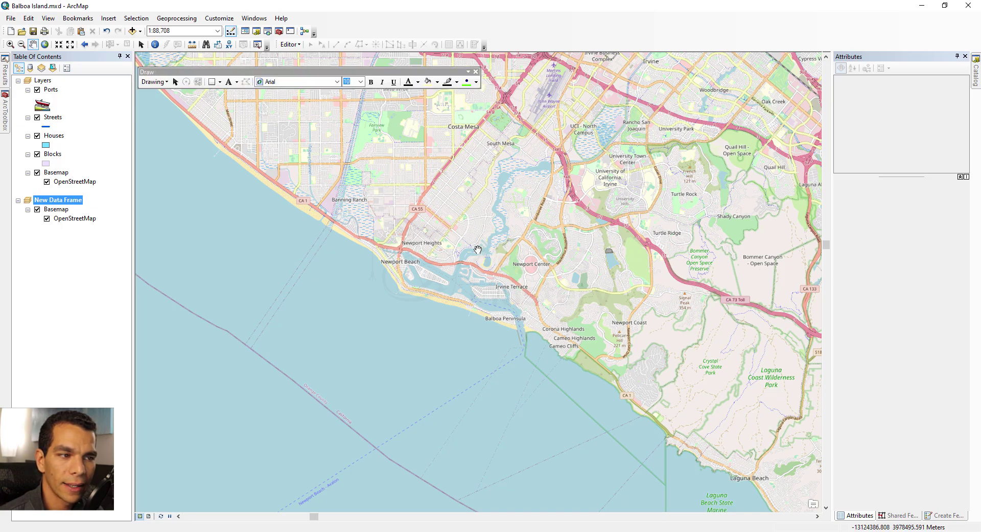
pyautogui.click(220, 82)
pyautogui.click(237, 94)
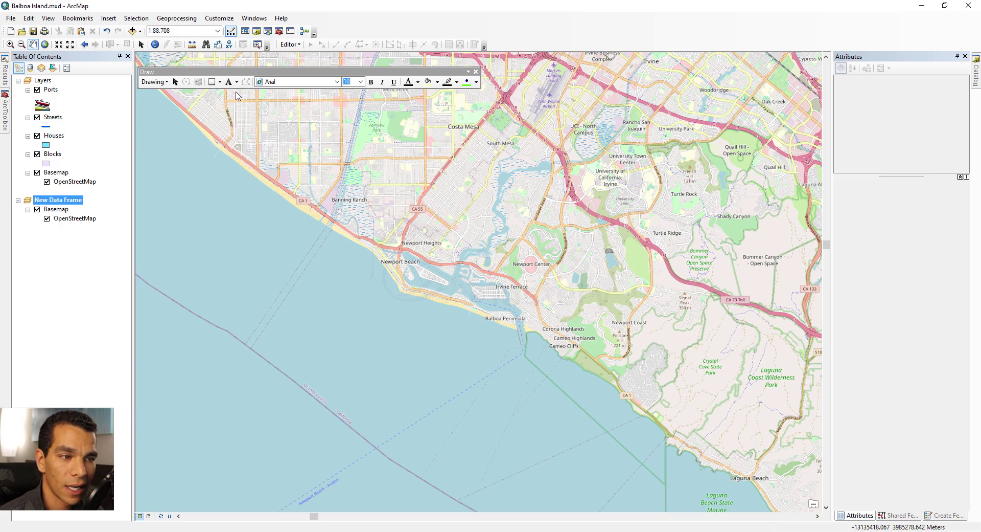
# Draw a rectangle over Balboa Island with No Color fill and a red outline of width 2.
pyautogui.moveTo(493, 282); pyautogui.dragTo(509, 303)
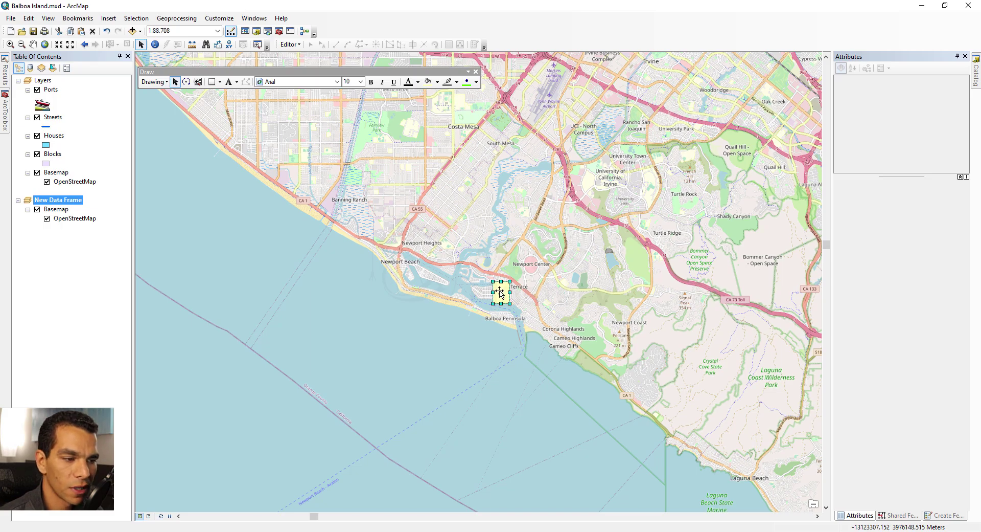
pyautogui.doubleClick(500, 292)
pyautogui.moveTo(526, 186); pyautogui.dragTo(354, 162)
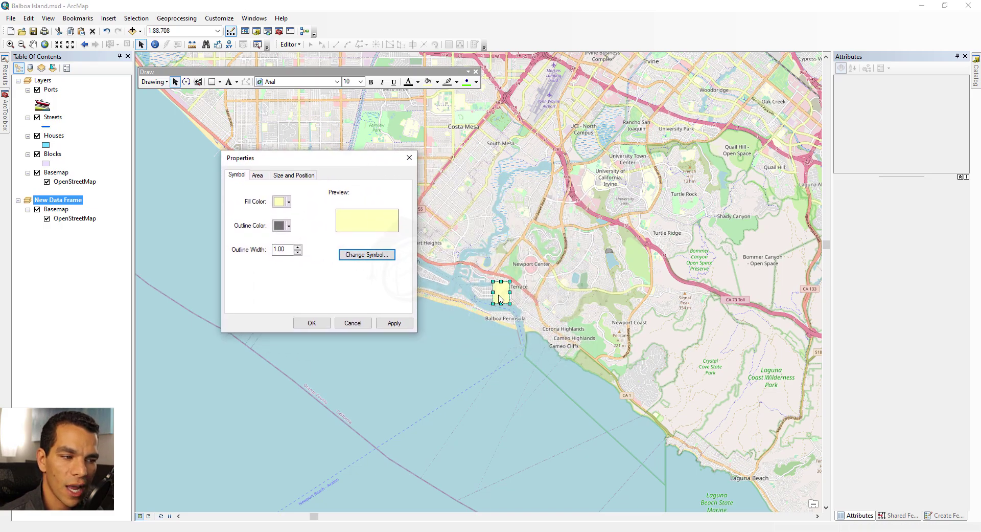
pyautogui.click(289, 202)
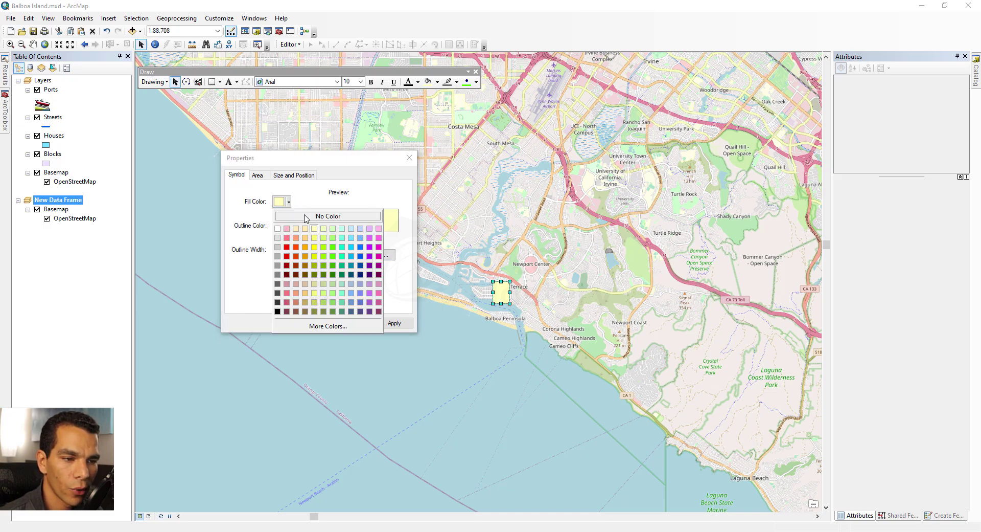
pyautogui.click(305, 217)
pyautogui.click(289, 227)
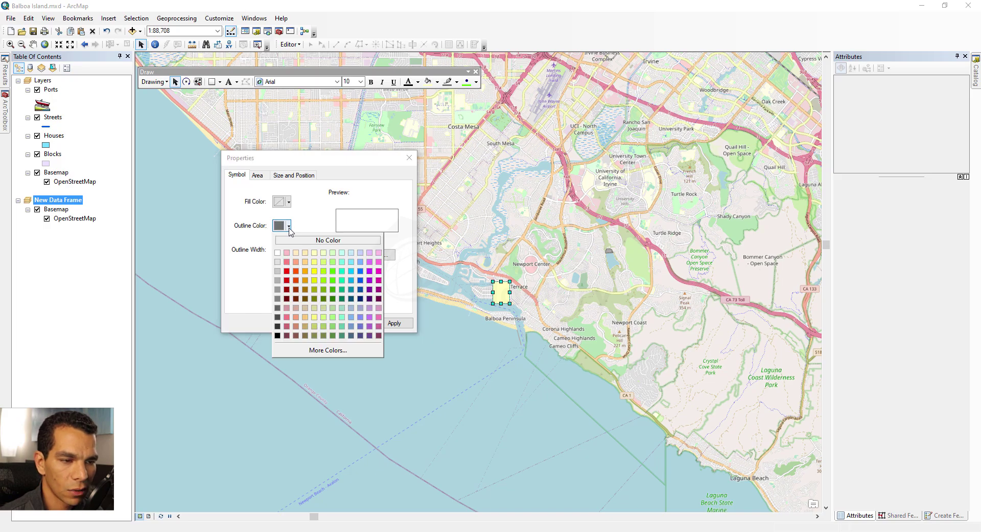
pyautogui.click(287, 271)
pyautogui.moveTo(290, 249); pyautogui.dragTo(265, 249)
pyautogui.write('2')
pyautogui.press('Return')
pyautogui.click(322, 306)
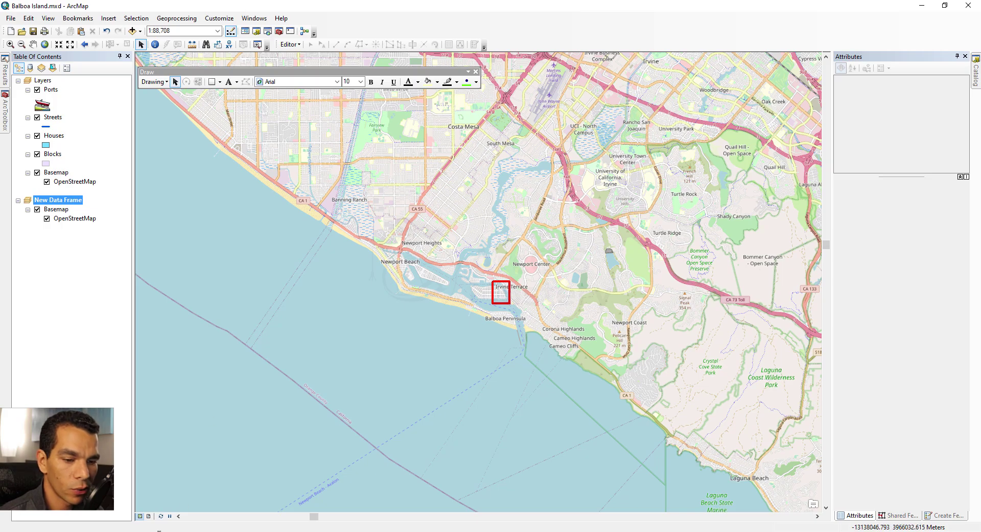
# Return to Layout View and select the Newport Beach inset frame.
pyautogui.click(149, 515)
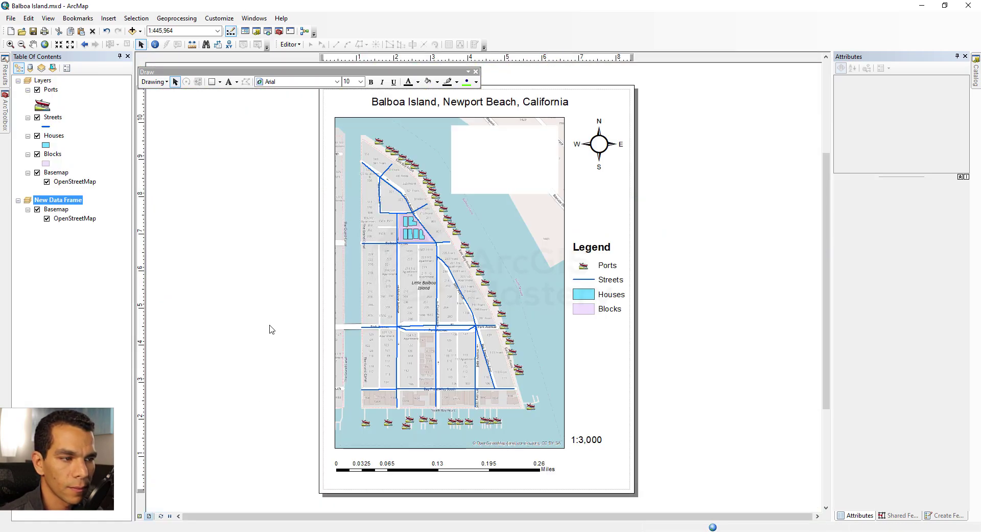
pyautogui.click(507, 161)
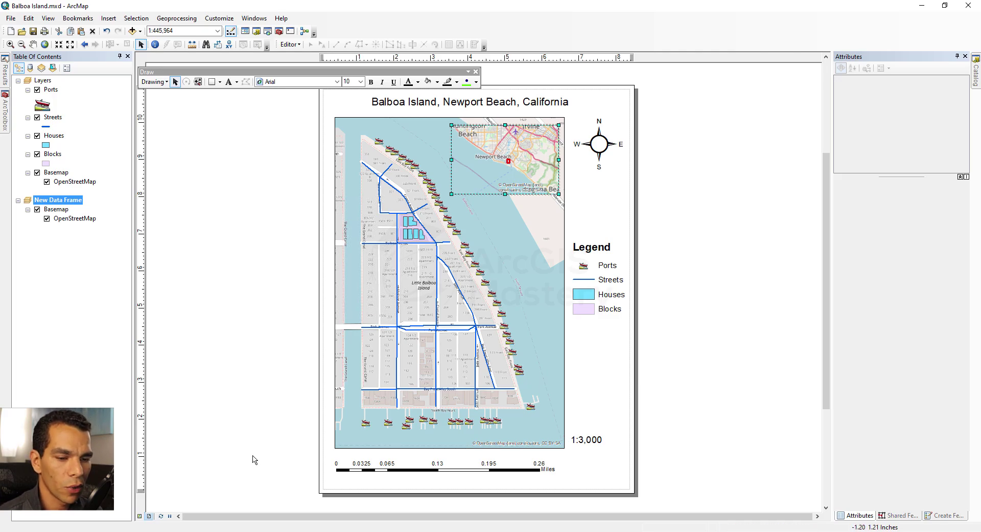
# Zoom the inset in to 1:38,532 closely around the red Balboa Island box, back in Layout View.
pyautogui.click(140, 516)
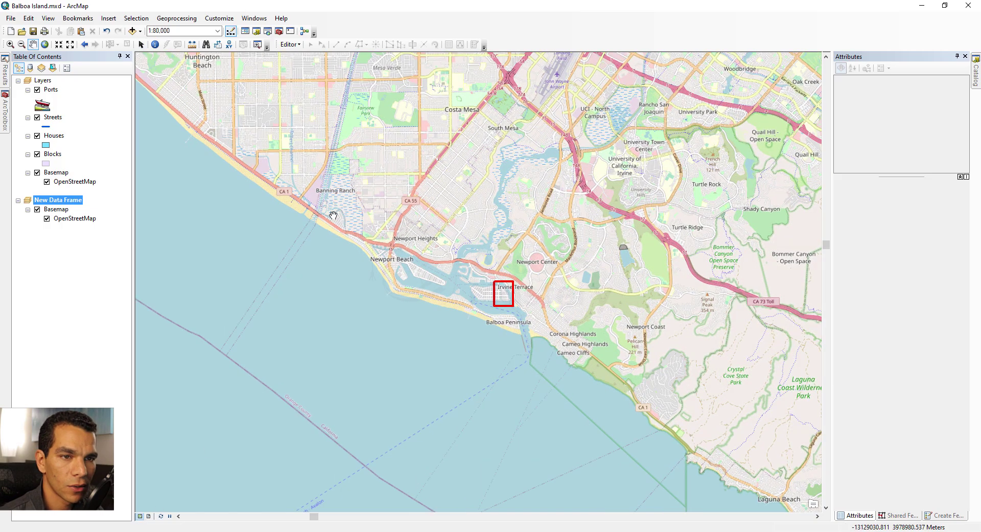
pyautogui.click(10, 43)
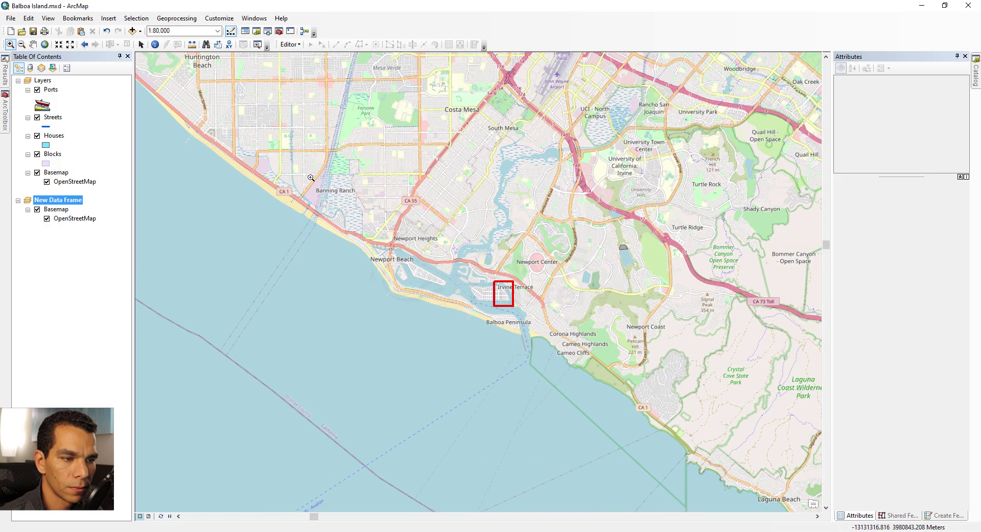
pyautogui.moveTo(311, 169); pyautogui.dragTo(621, 385)
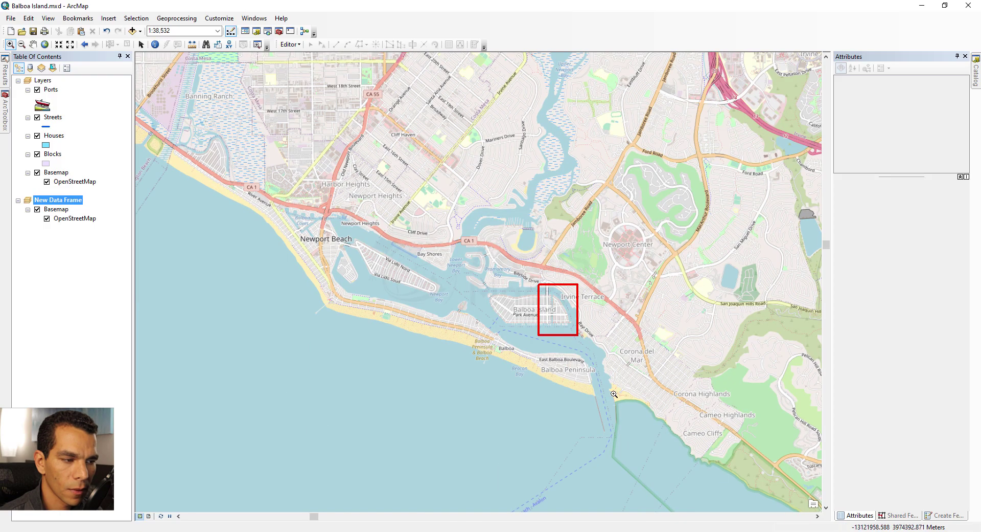
pyautogui.click(149, 516)
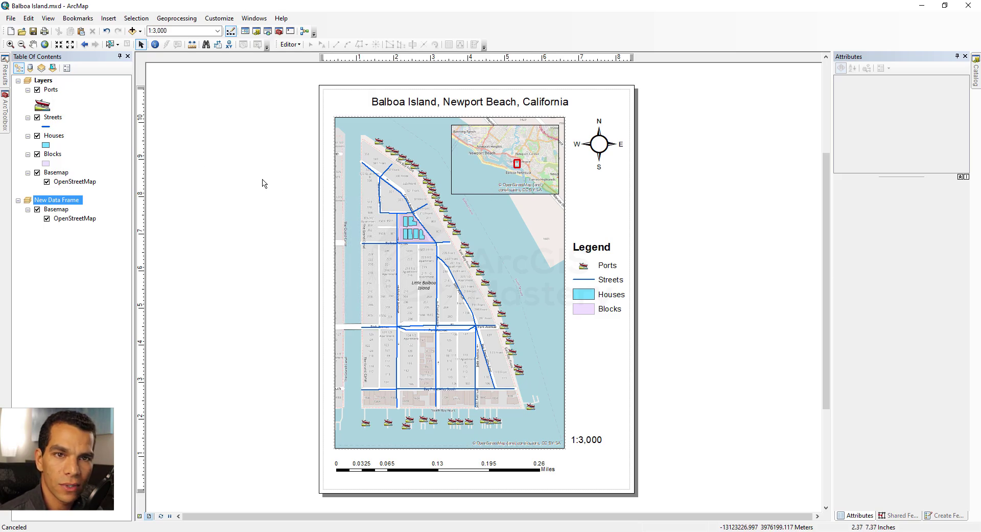
# Check the Balboa Island layout in Print Preview, then close the preview.
pyautogui.click(9, 20)
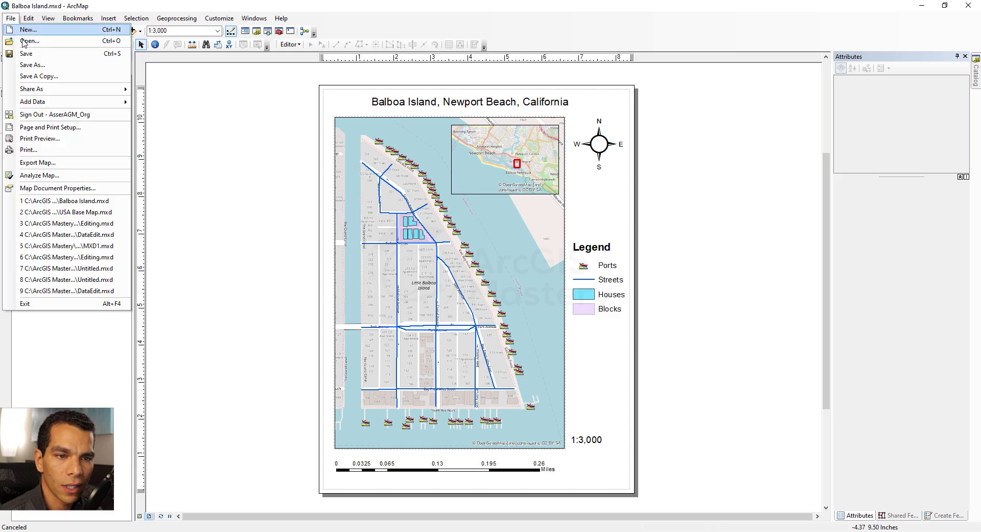
pyautogui.click(44, 141)
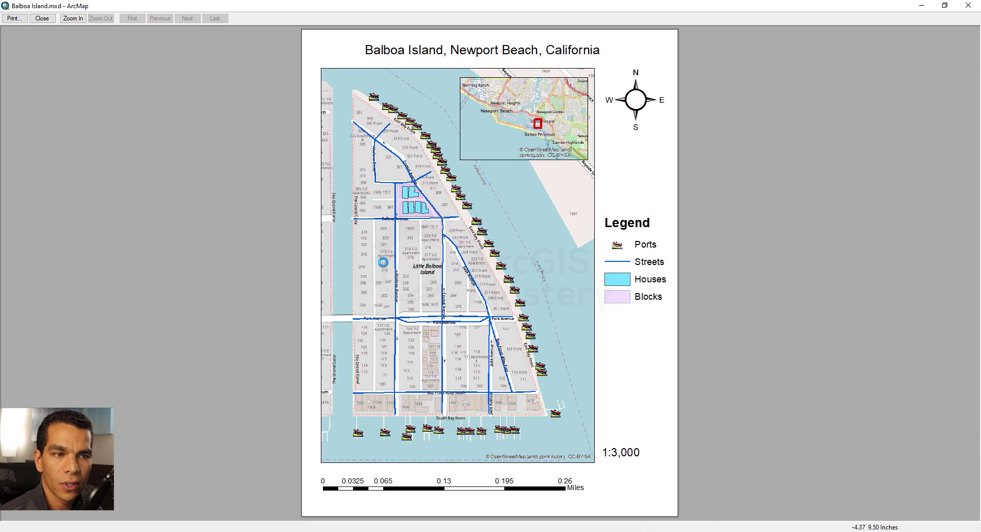
pyautogui.click(968, 6)
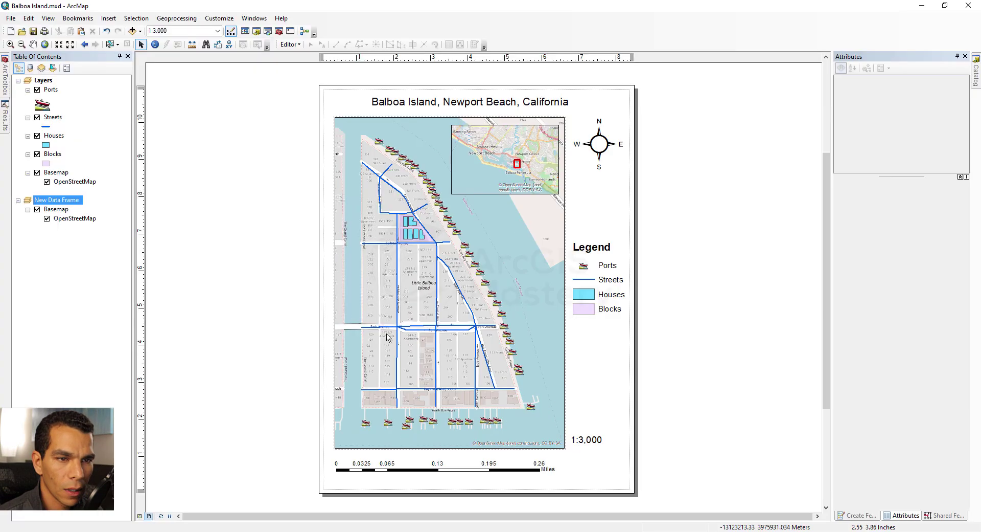
# Review the Print dialog settings and cancel without printing.
pyautogui.click(11, 19)
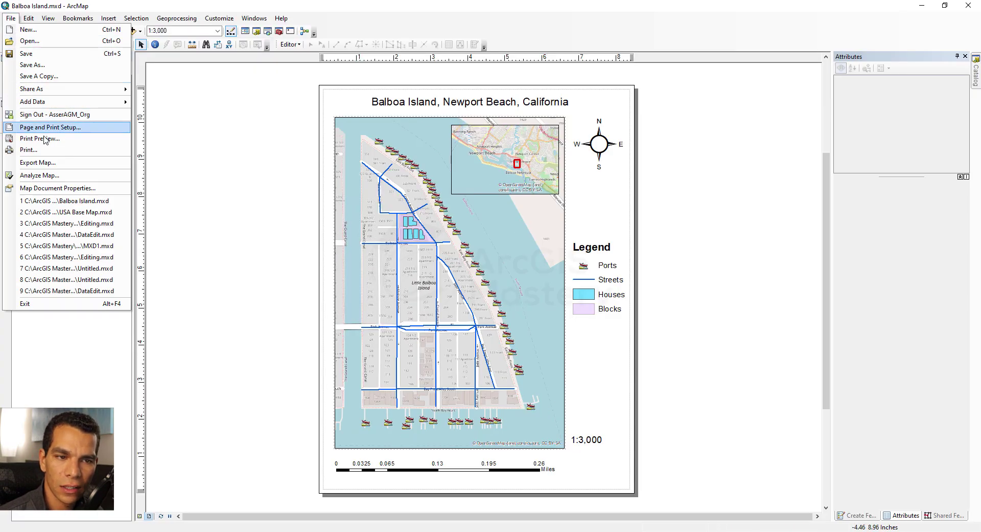
pyautogui.click(30, 149)
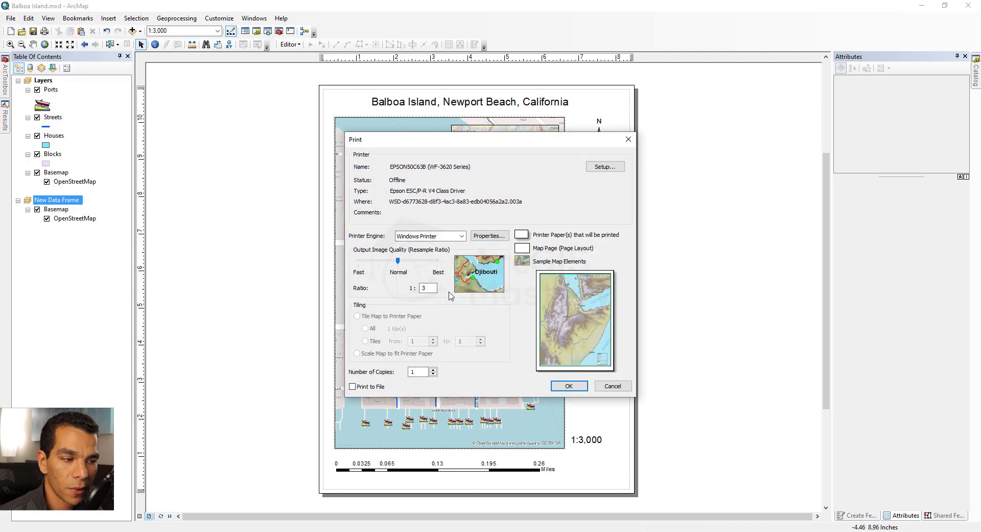
pyautogui.click(612, 386)
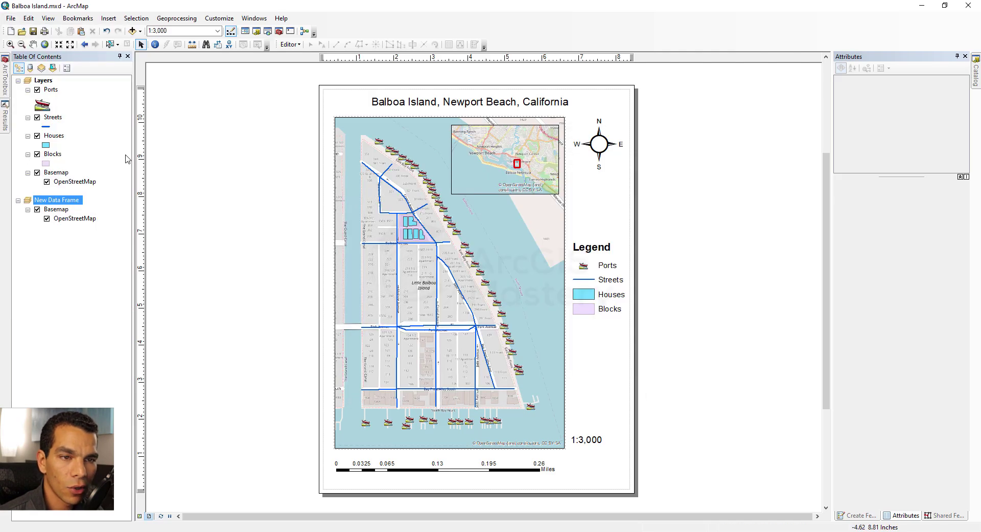
pyautogui.click(11, 19)
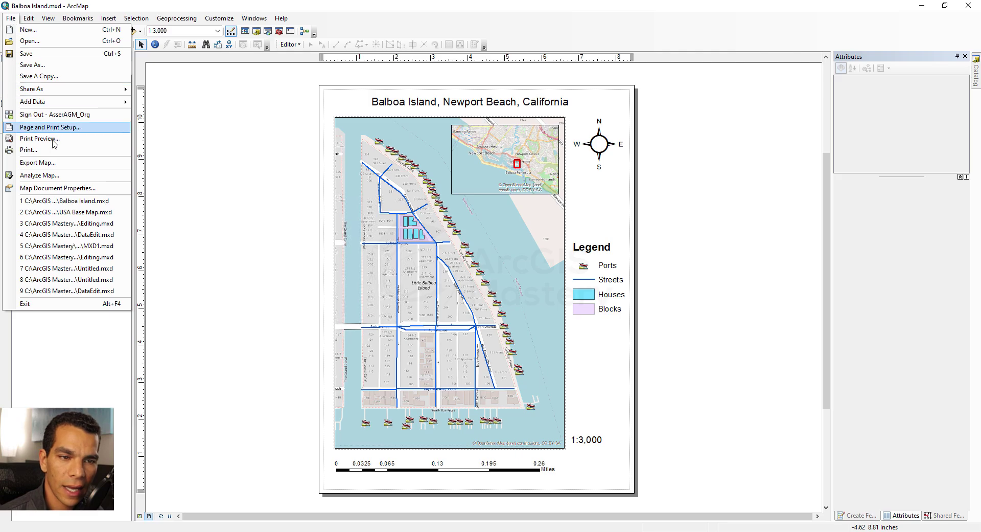
# Export the map as PDF, browsing to C:\ArcGIS Mastery\Course Data\ArcGIS Desktop Beginner.
pyautogui.click(58, 163)
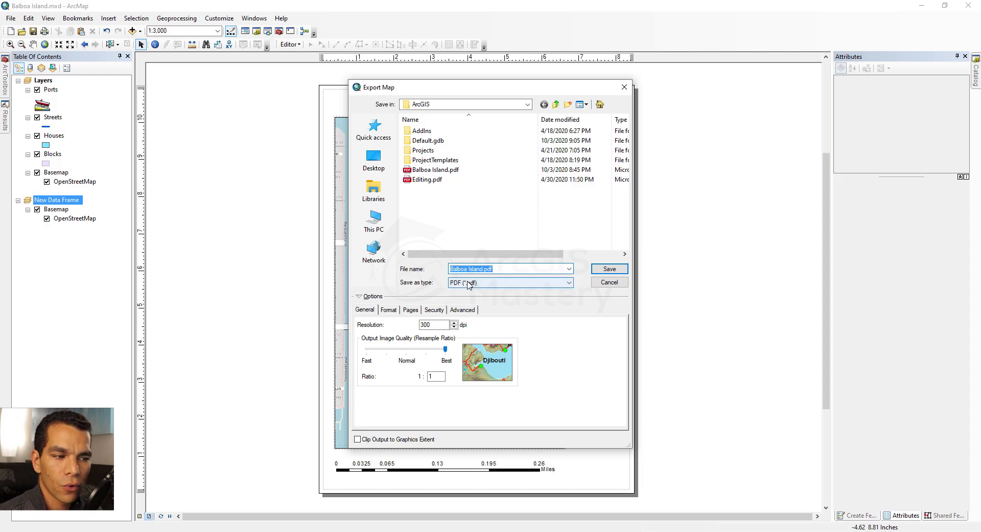
pyautogui.click(523, 282)
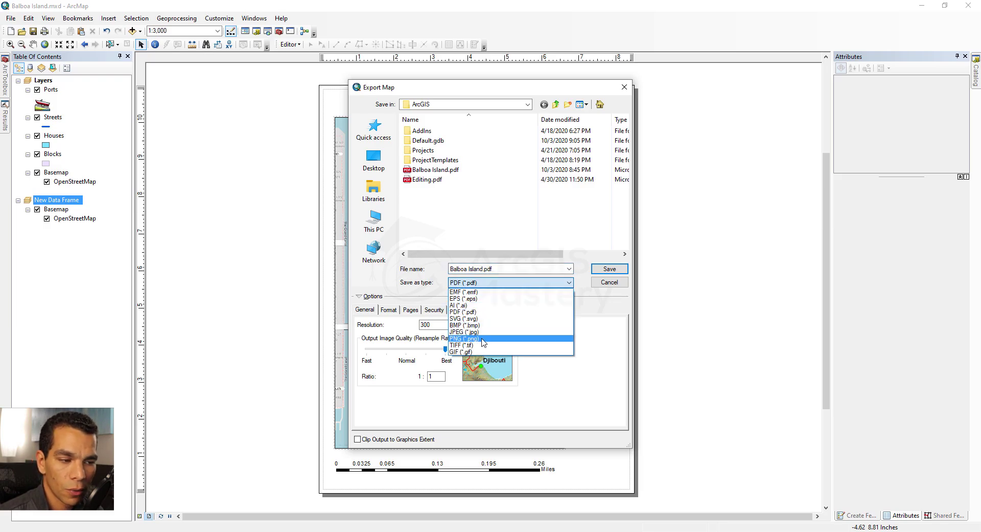
pyautogui.click(478, 311)
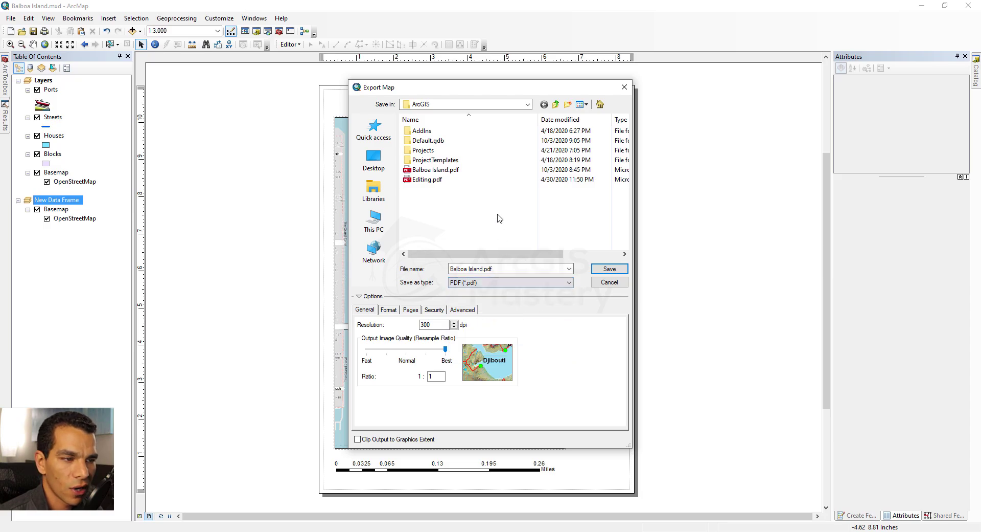
pyautogui.click(528, 105)
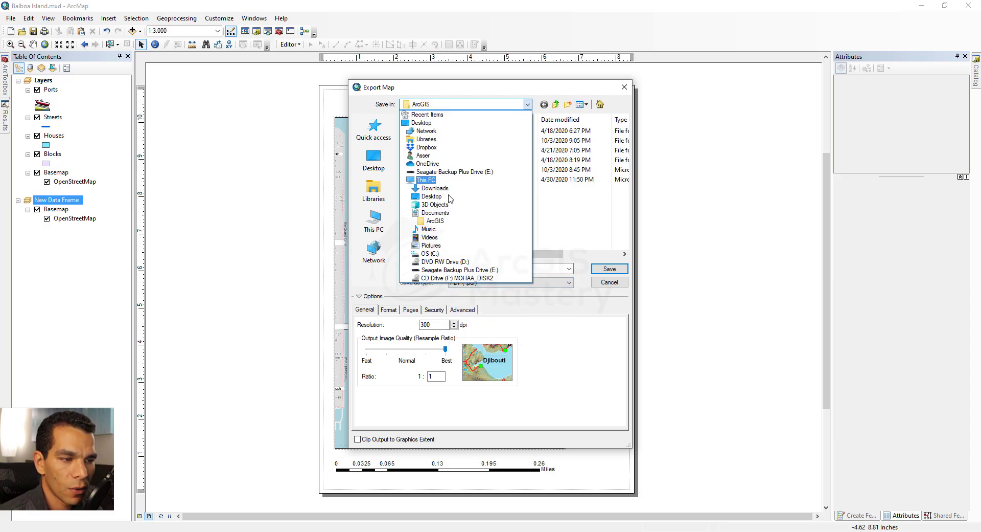
pyautogui.click(428, 253)
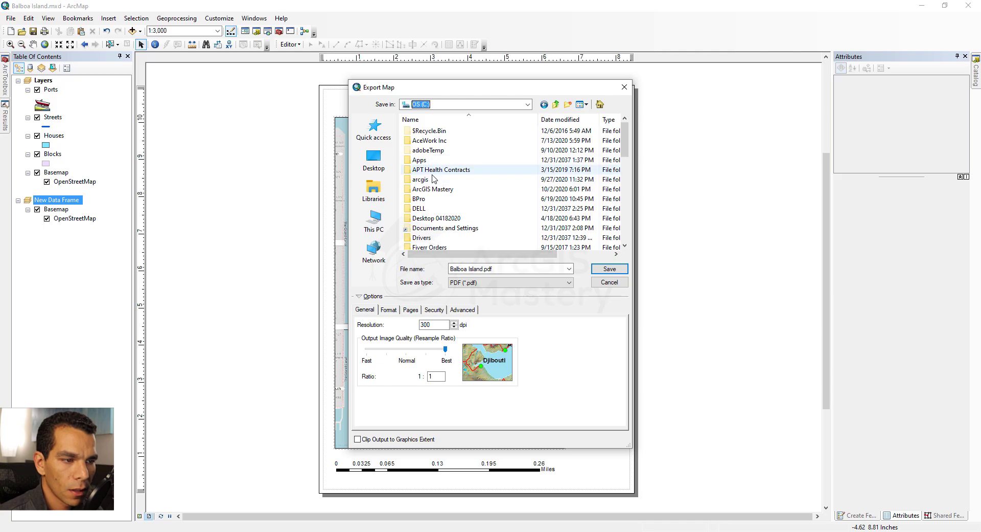
pyautogui.doubleClick(431, 190)
pyautogui.doubleClick(435, 149)
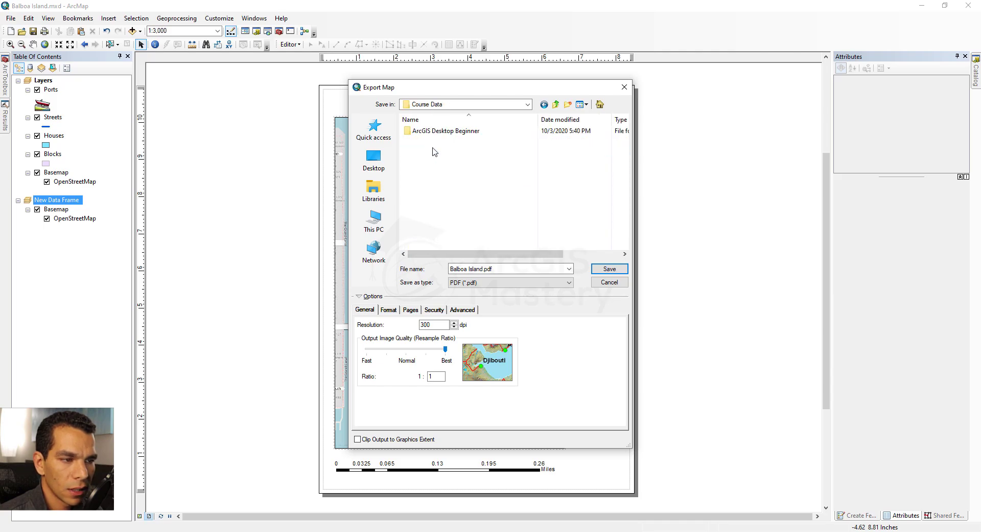
pyautogui.doubleClick(433, 130)
# Create a new folder '4- Map Layout' there and export Balboa Island.pdf into it.
pyautogui.rightClick(427, 166)
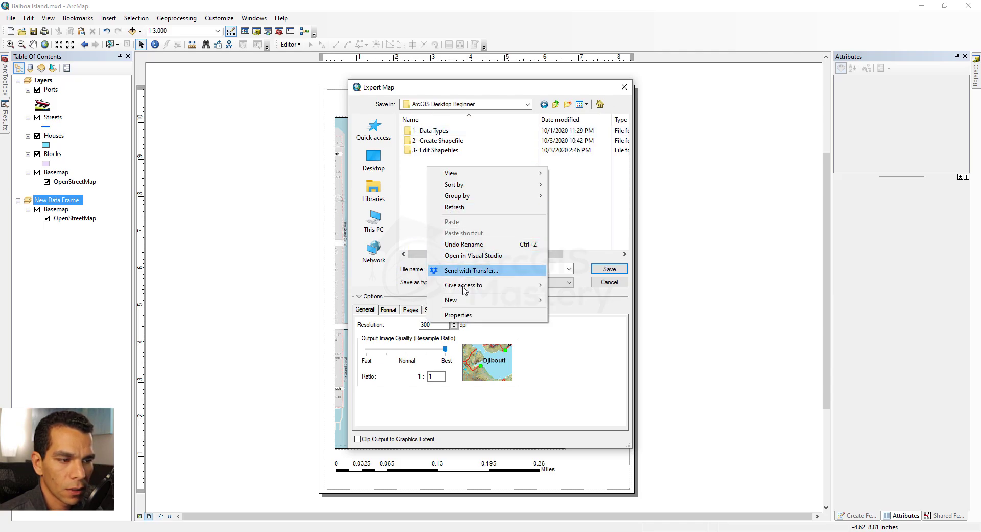
pyautogui.moveTo(486, 303)
pyautogui.click(571, 303)
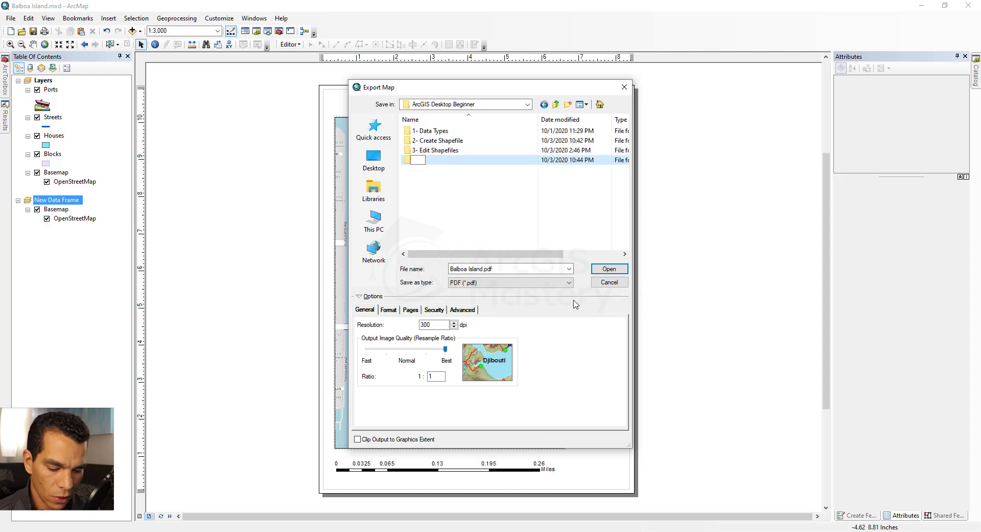
pyautogui.write('4- Map')
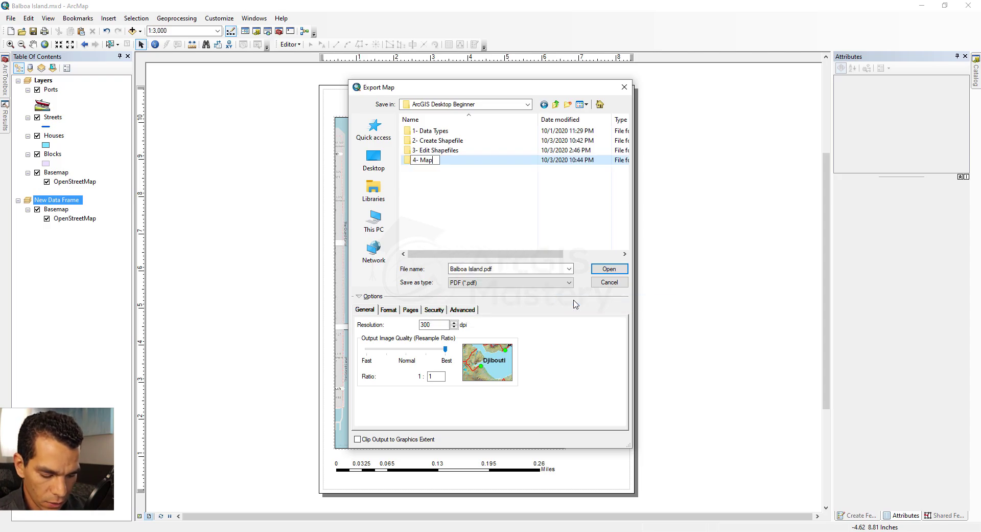
pyautogui.write(' Layout')
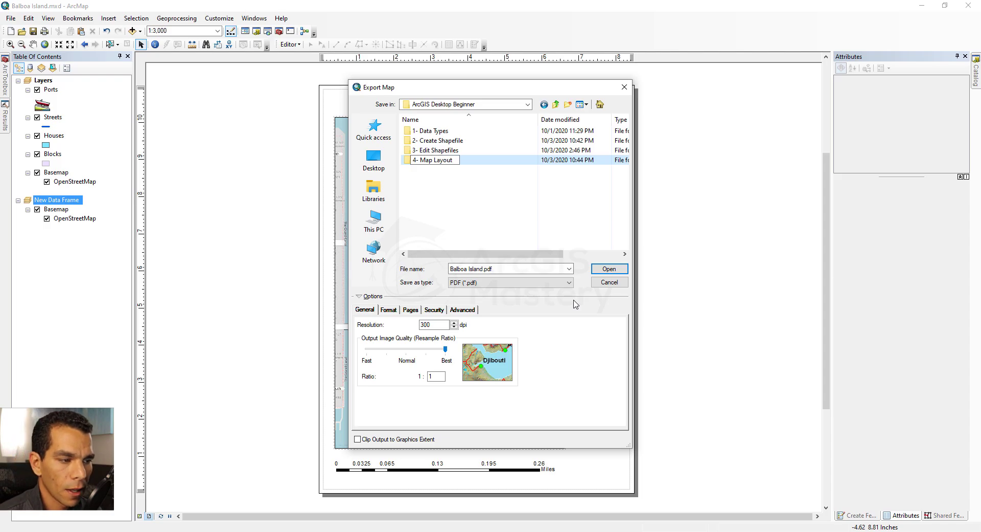
pyautogui.click(616, 268)
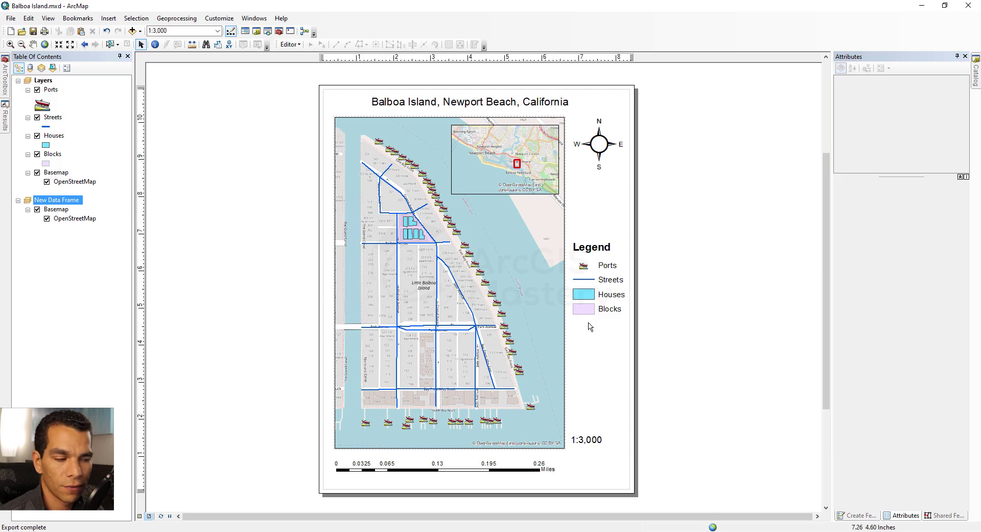
# Open Balboa Island.pdf from the 4- Map Layout folder to verify it, then close it.
pyautogui.hotkey('alt', 'Tab')
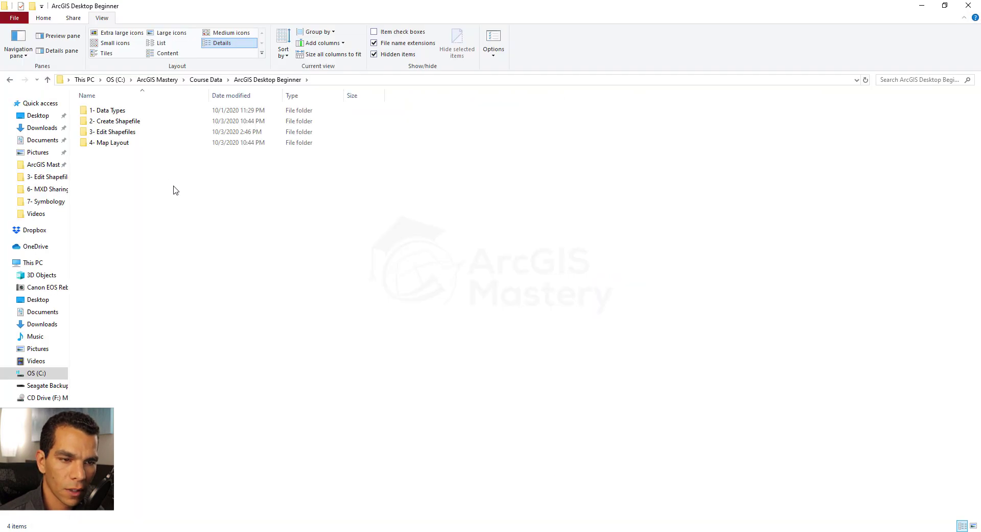
pyautogui.doubleClick(112, 142)
pyautogui.doubleClick(117, 112)
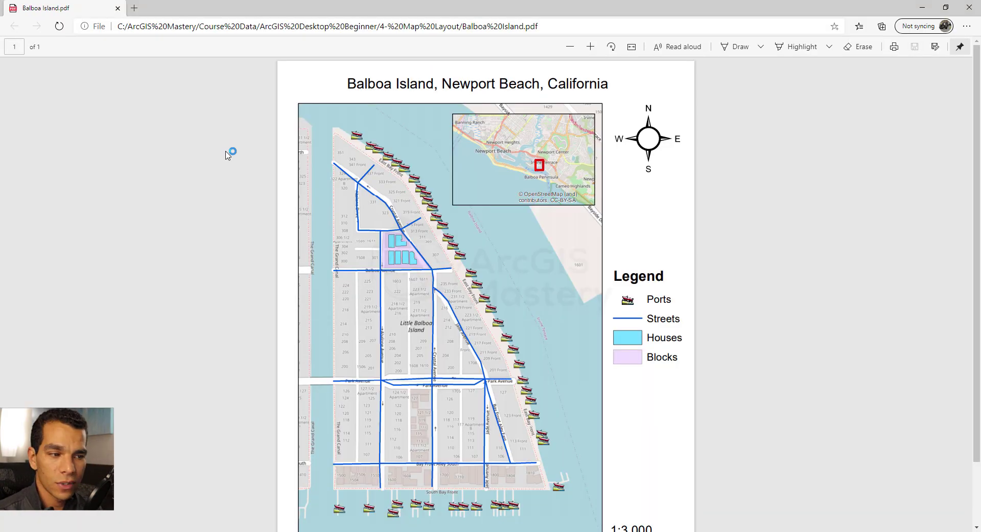
pyautogui.scroll(-3, 244, 174)
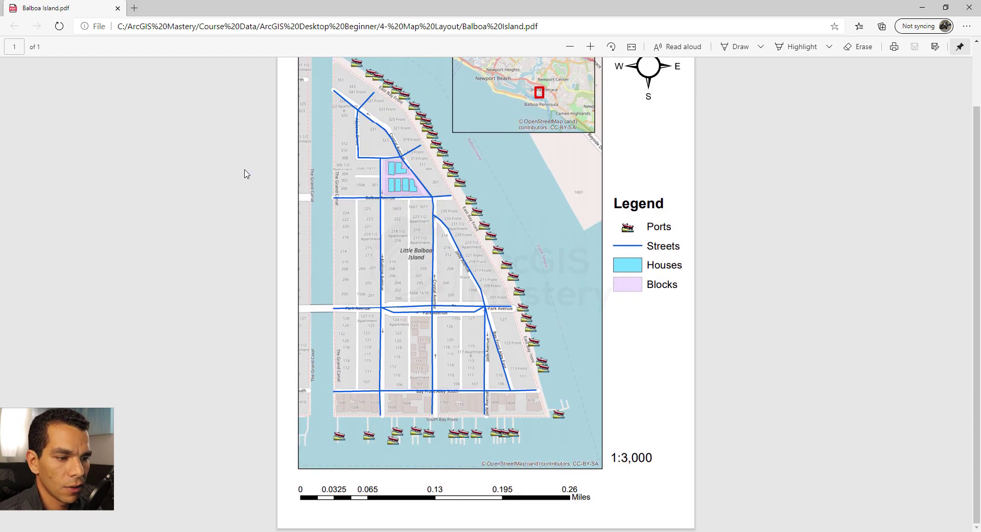
pyautogui.scroll(3, 634, 61)
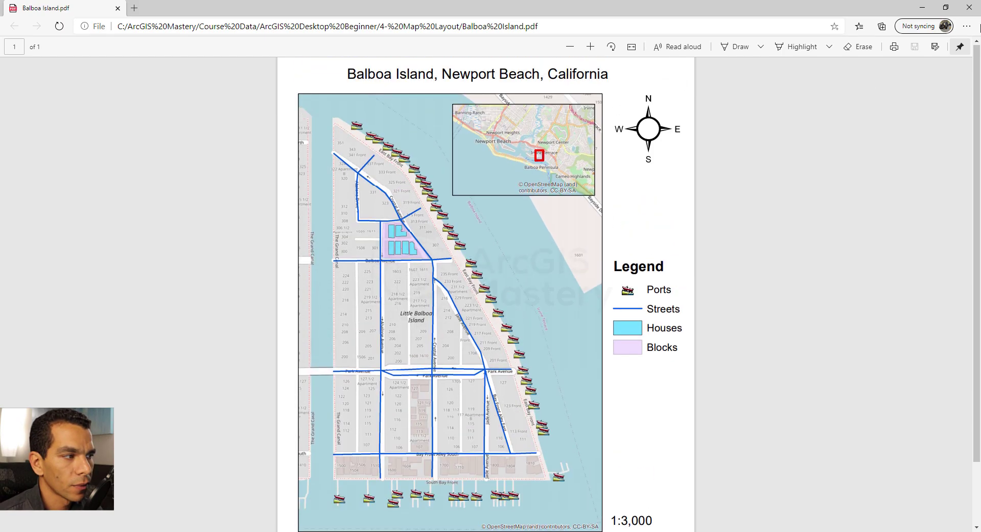
pyautogui.click(969, 8)
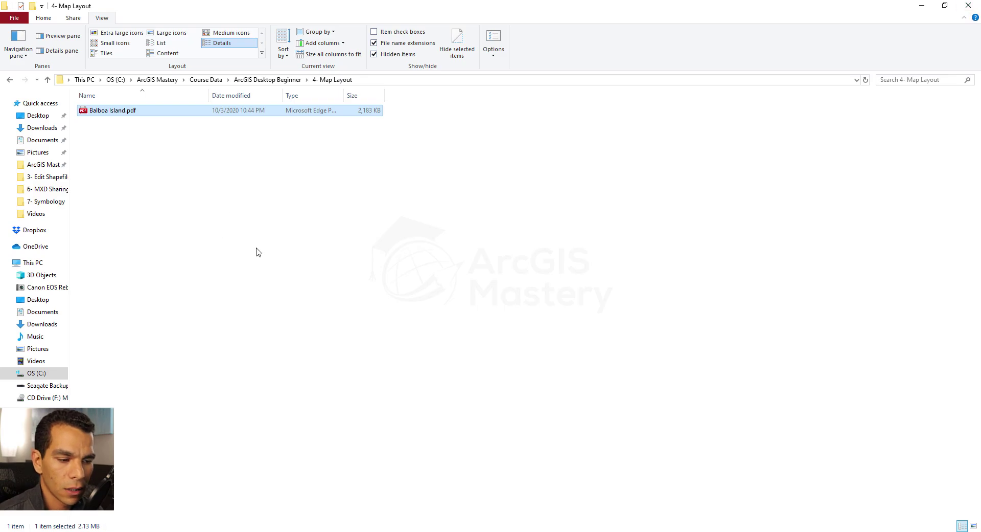
# Switch from File Explorer back to the Balboa Island layout in ArcMap.
pyautogui.hotkey('alt', 'Tab')
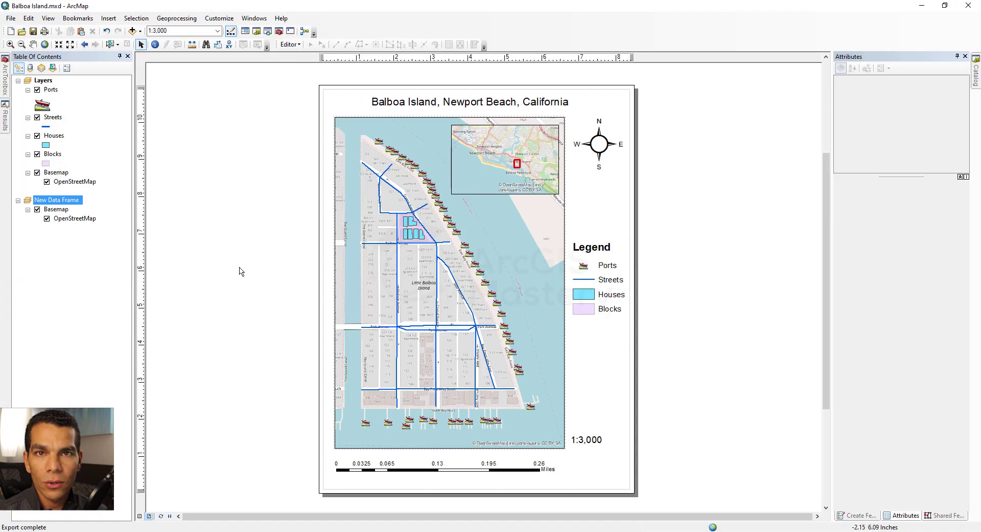
# Save the map as 'Balboa Island-Layout.mxd' in the 4- Map Layout folder.
pyautogui.click(10, 20)
pyautogui.click(31, 66)
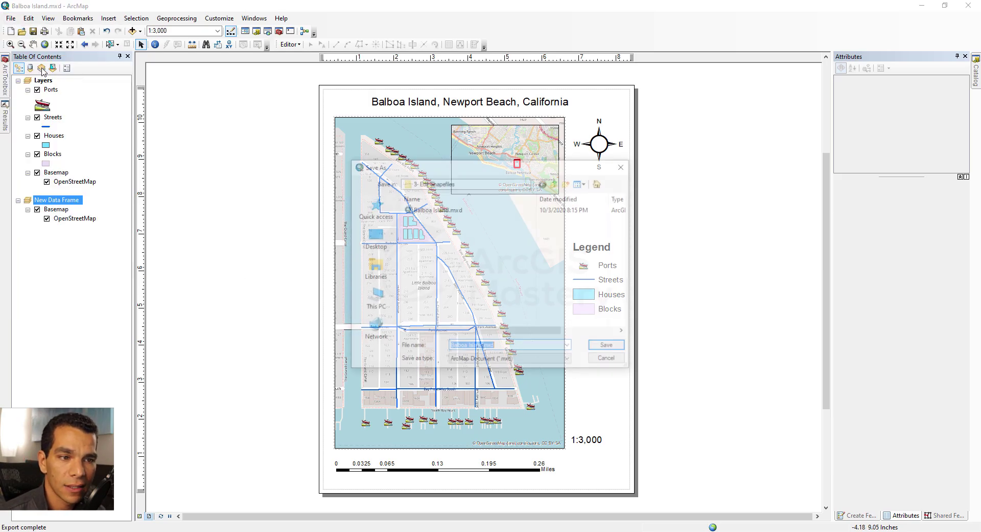
pyautogui.click(556, 183)
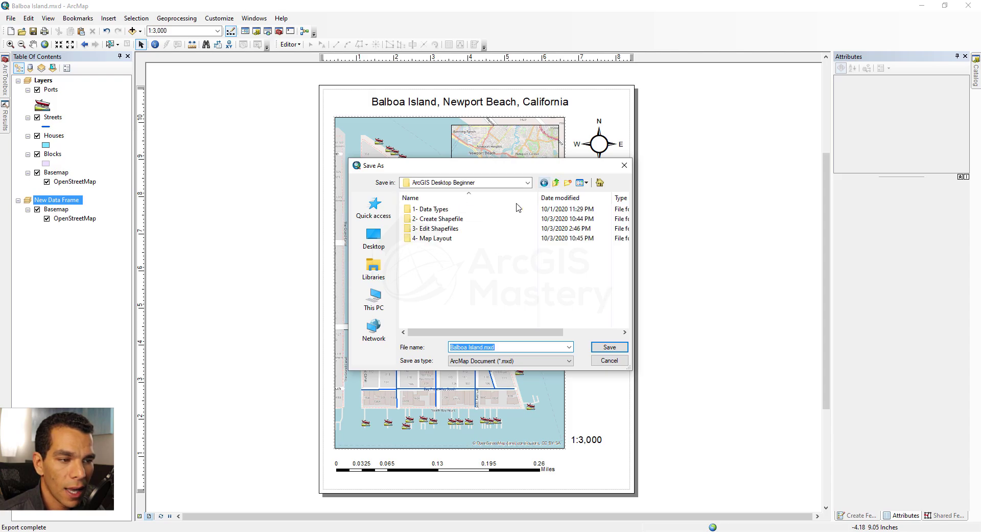
pyautogui.doubleClick(432, 238)
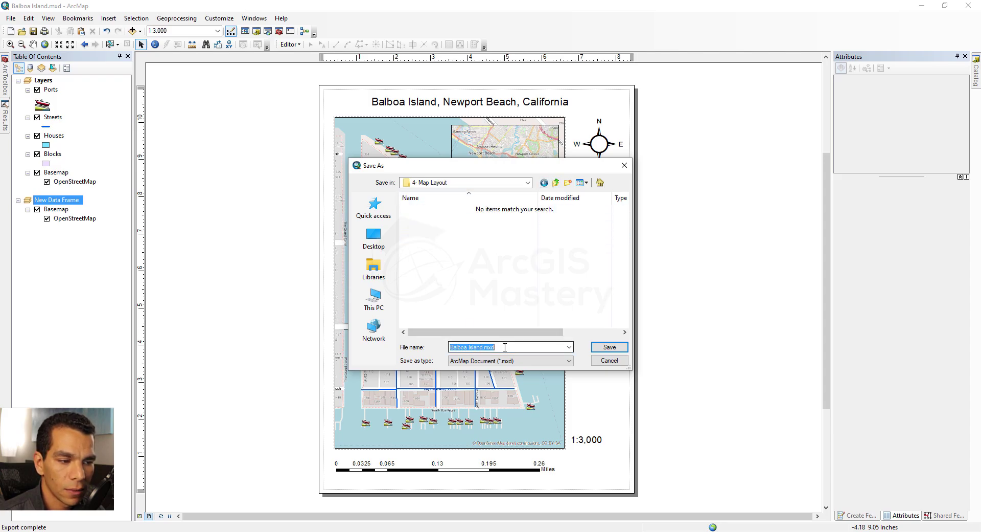
pyautogui.click(485, 347)
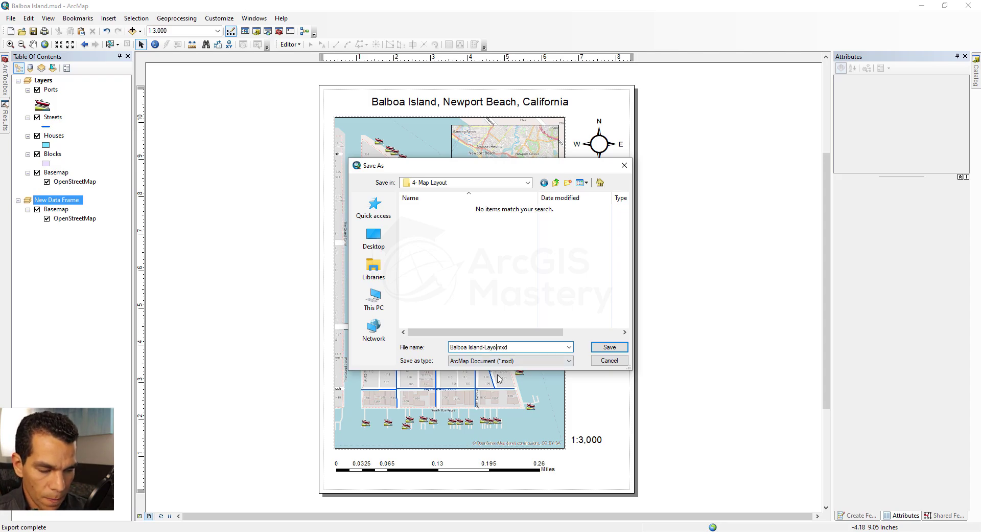
pyautogui.press('Return')
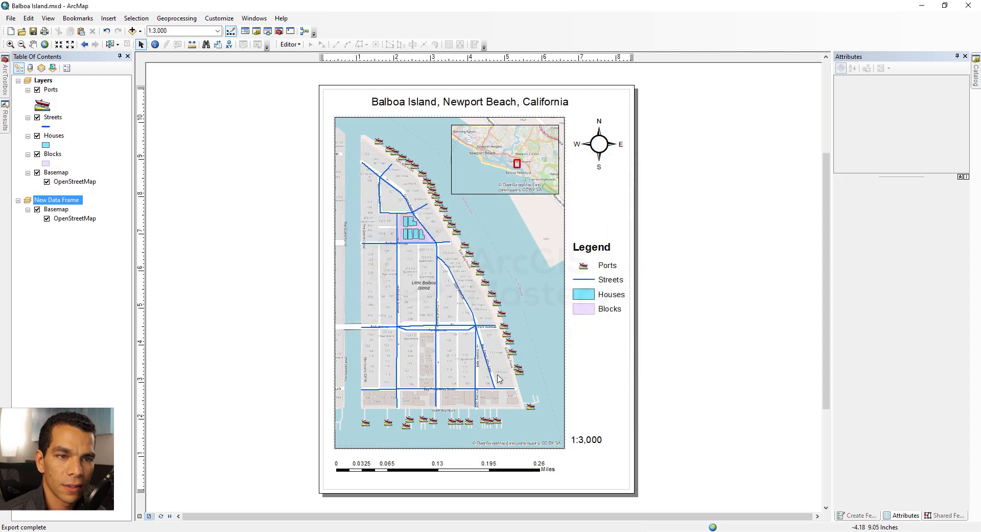